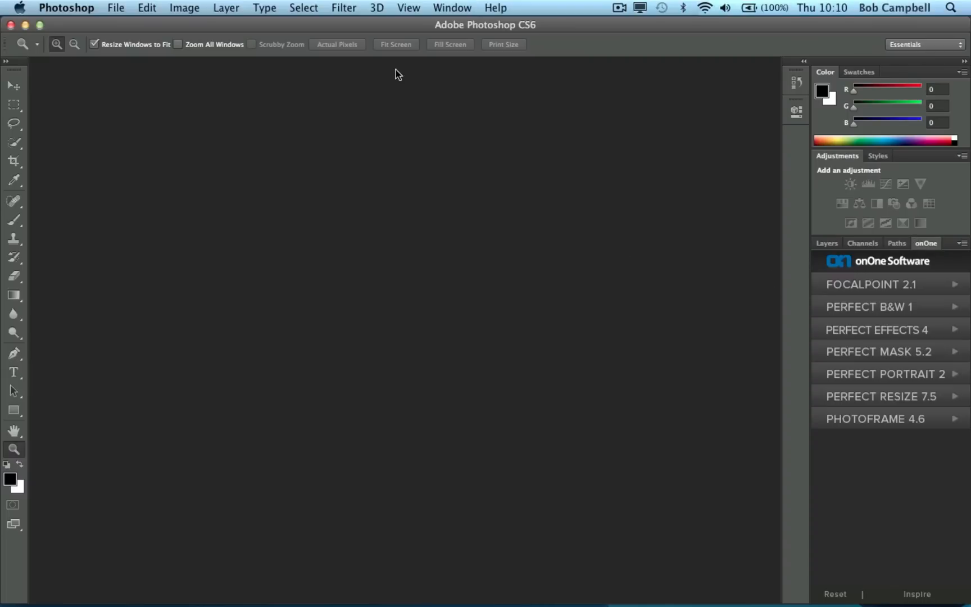
click(447, 8)
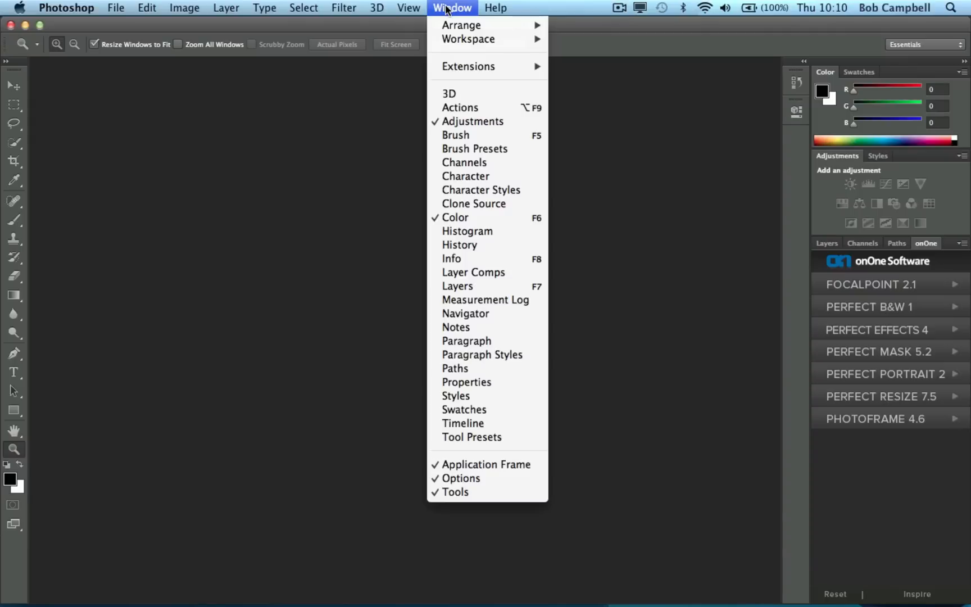
mouse_move(464, 70)
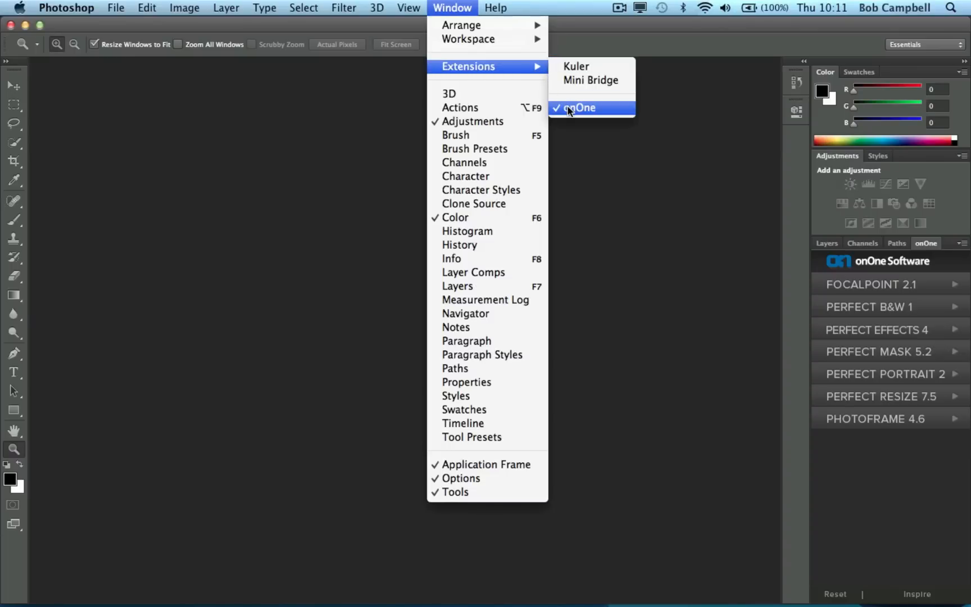
click(451, 10)
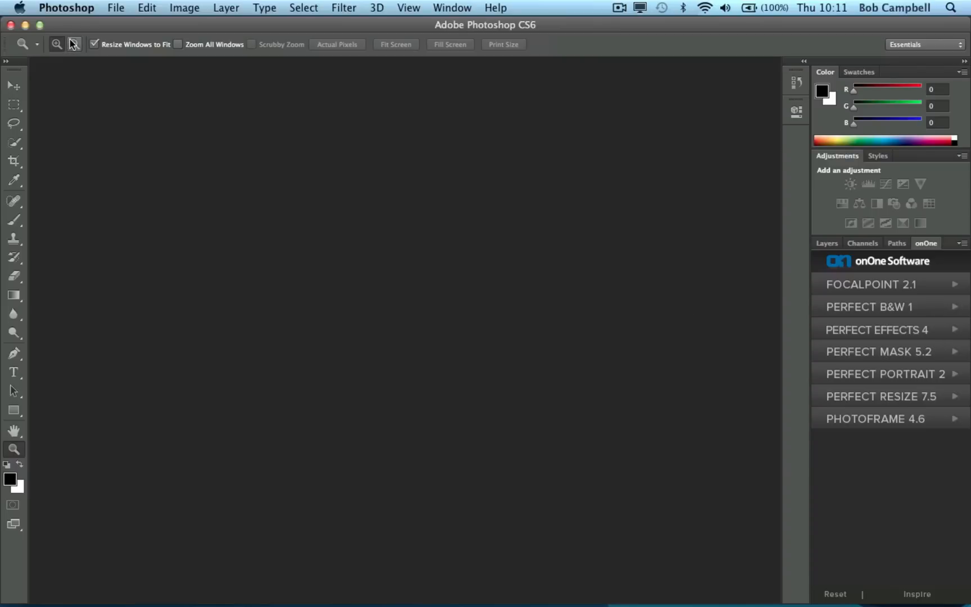
Open the image IMG_0182.JPG from the Possible Images folder on the Desktop.
click(112, 9)
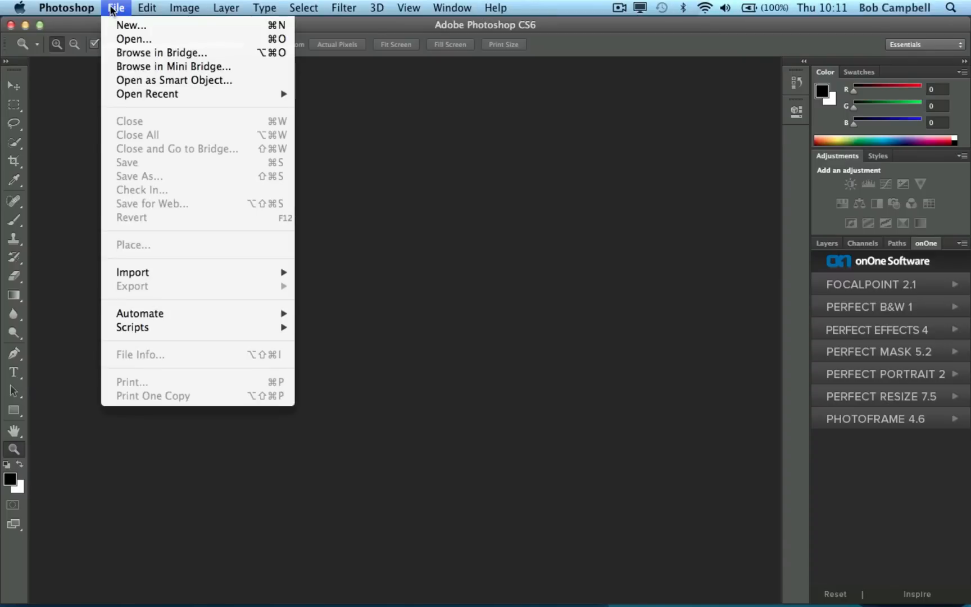
mouse_move(122, 313)
click(130, 39)
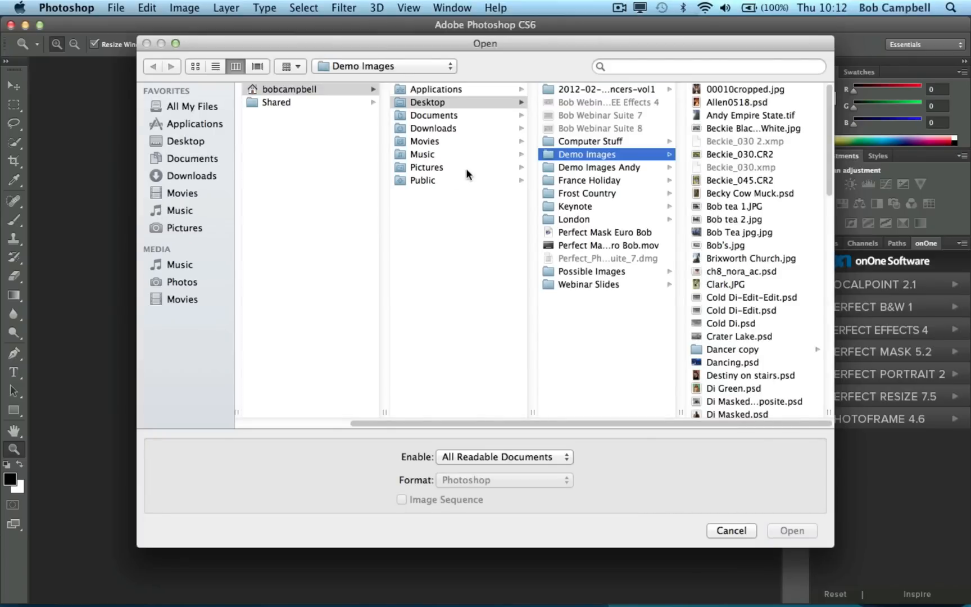
click(546, 272)
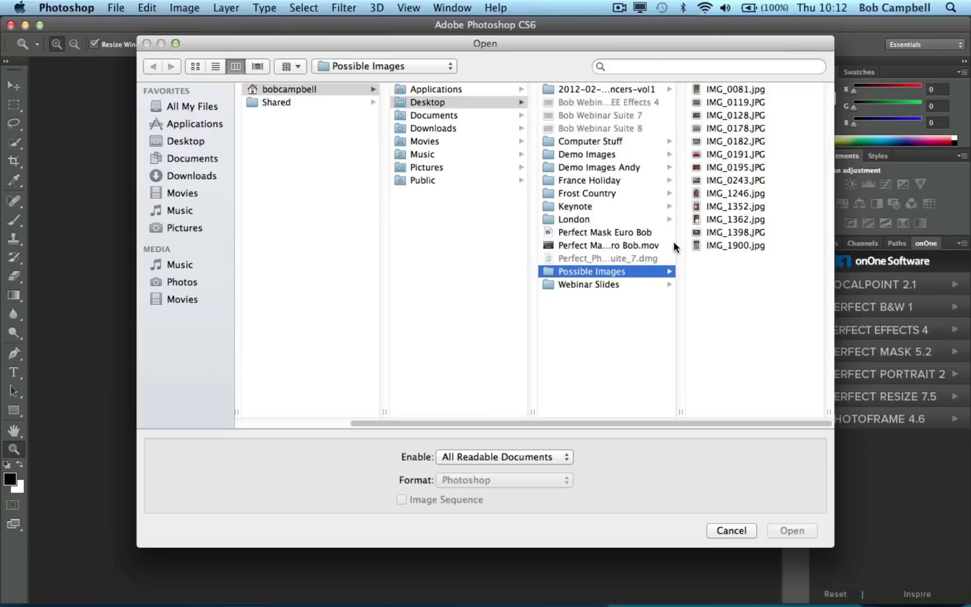
click(708, 142)
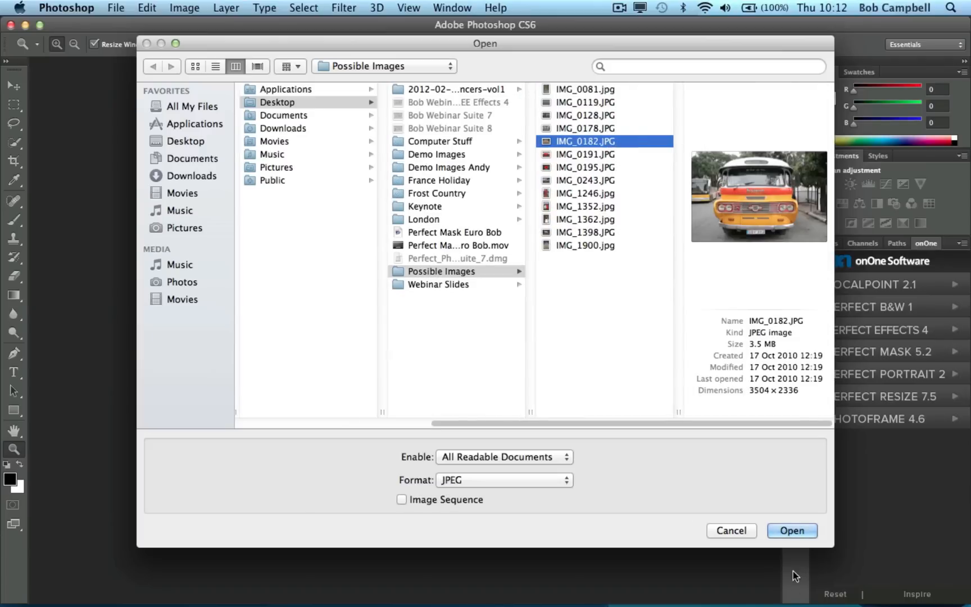
click(789, 532)
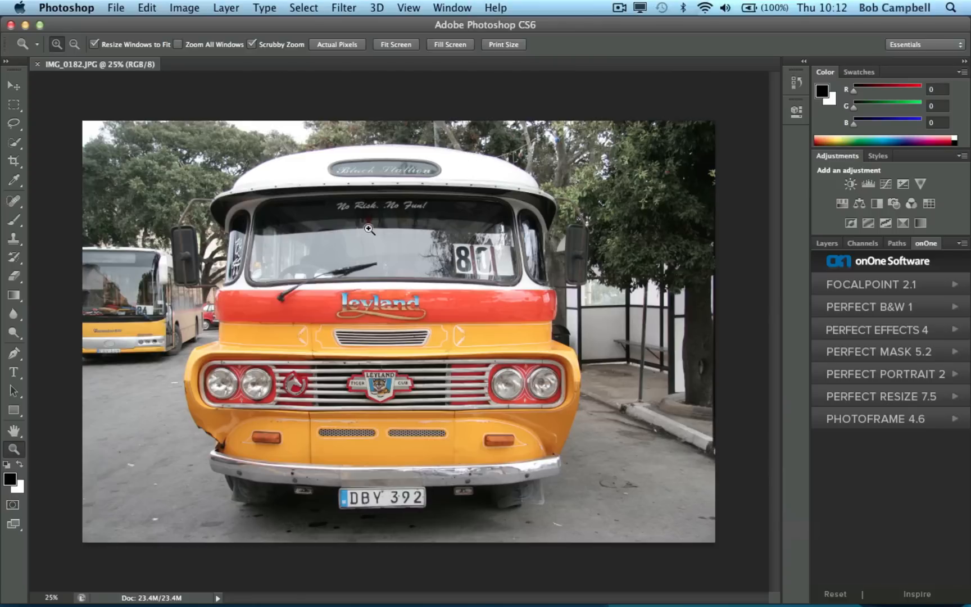
Send the open bus photo to the Perfect Effects 4 plug-in for editing.
click(116, 7)
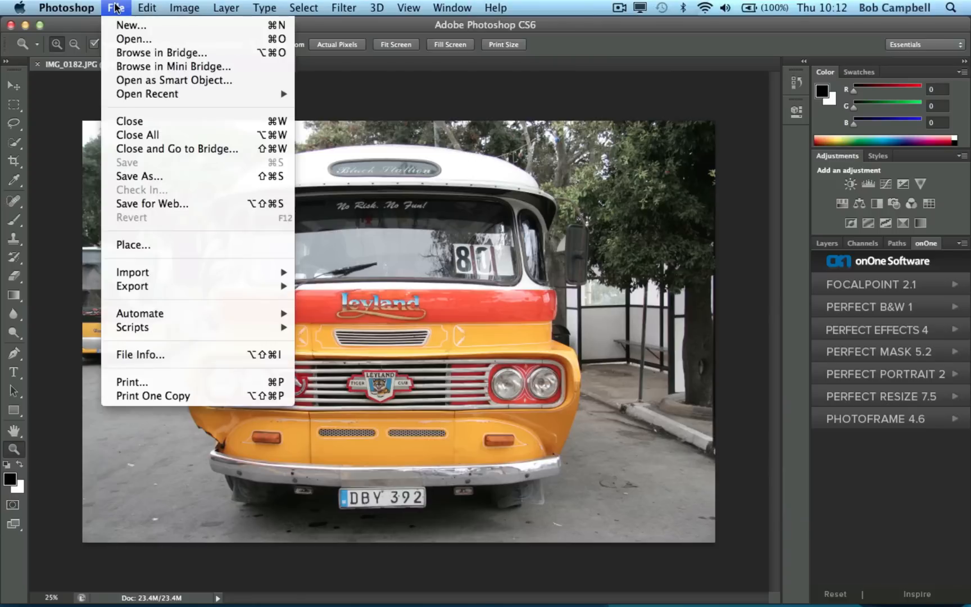
mouse_move(139, 317)
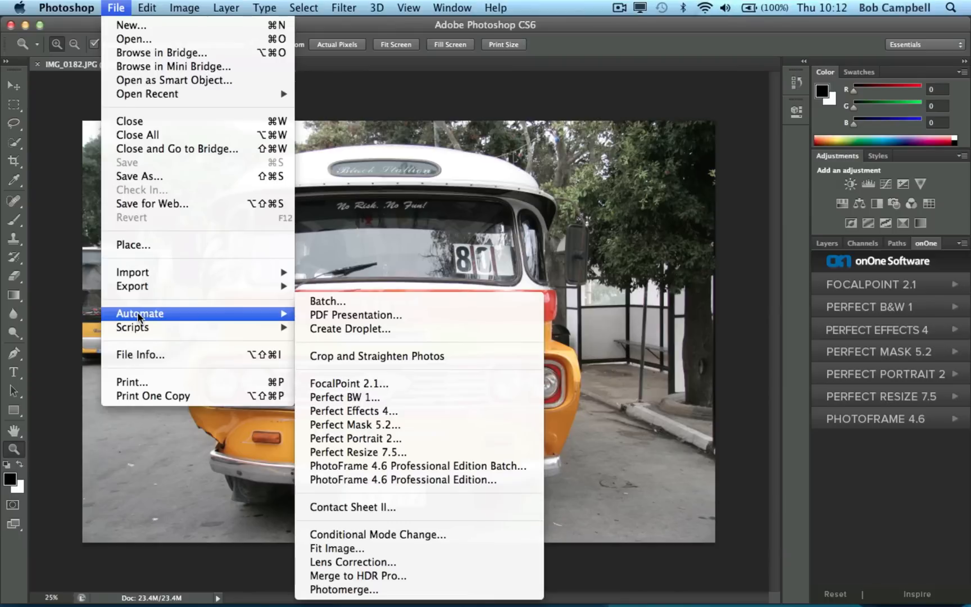
click(334, 415)
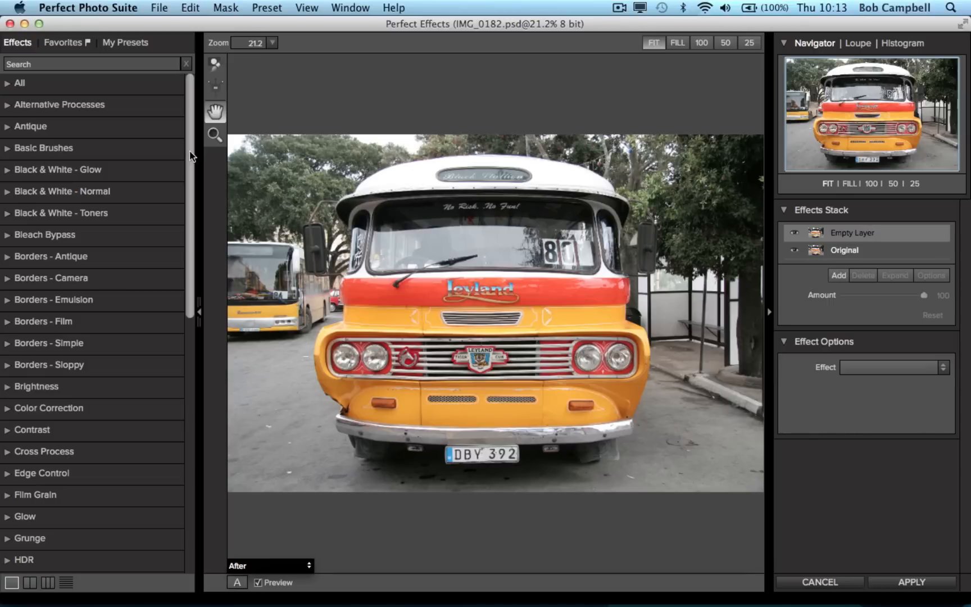
Show the effect thumbnails in two columns and apply the Casablanca preset from the Black & White - Glow category.
scroll(196, 171, down, 2)
scroll(198, 152, up, 2)
click(7, 170)
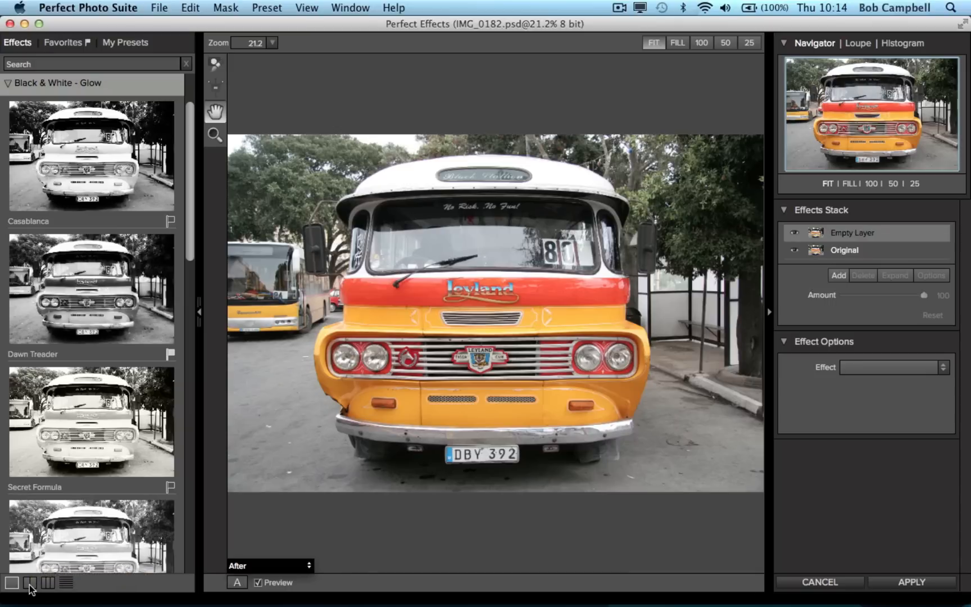
click(29, 583)
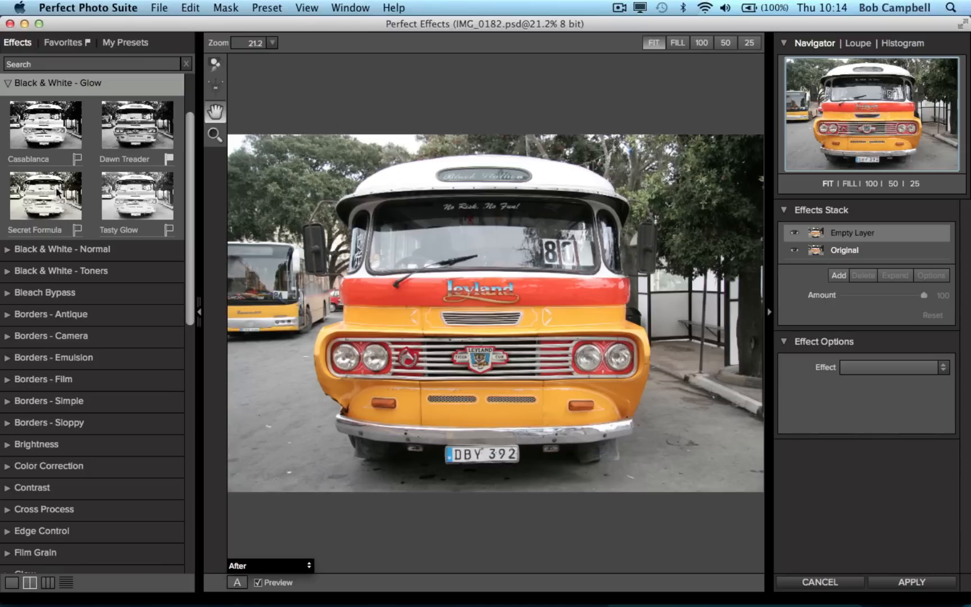
click(46, 132)
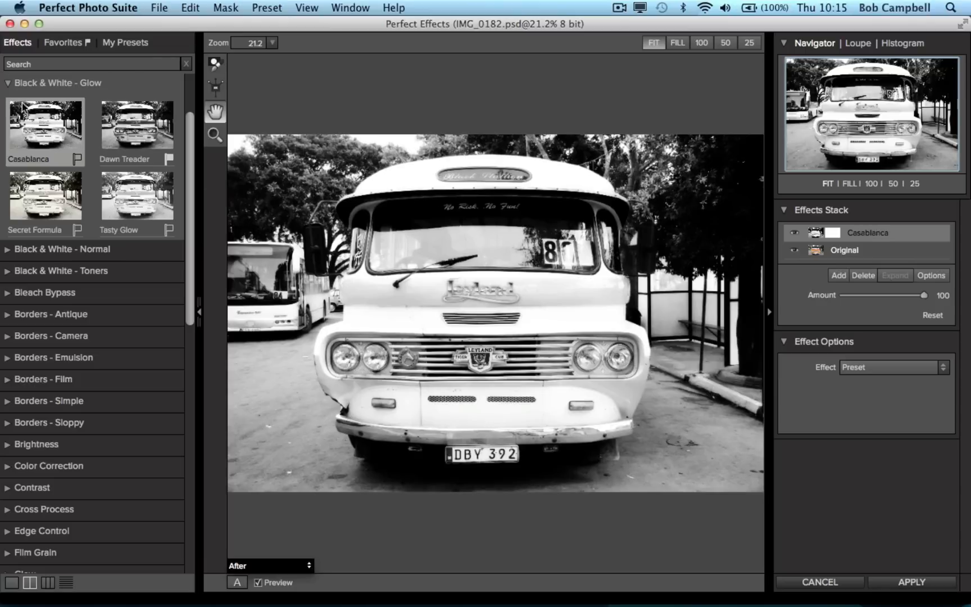
Try the Bleach Bypass preset from the Bleach Bypass category and replace it with Omaha Beach.
click(8, 84)
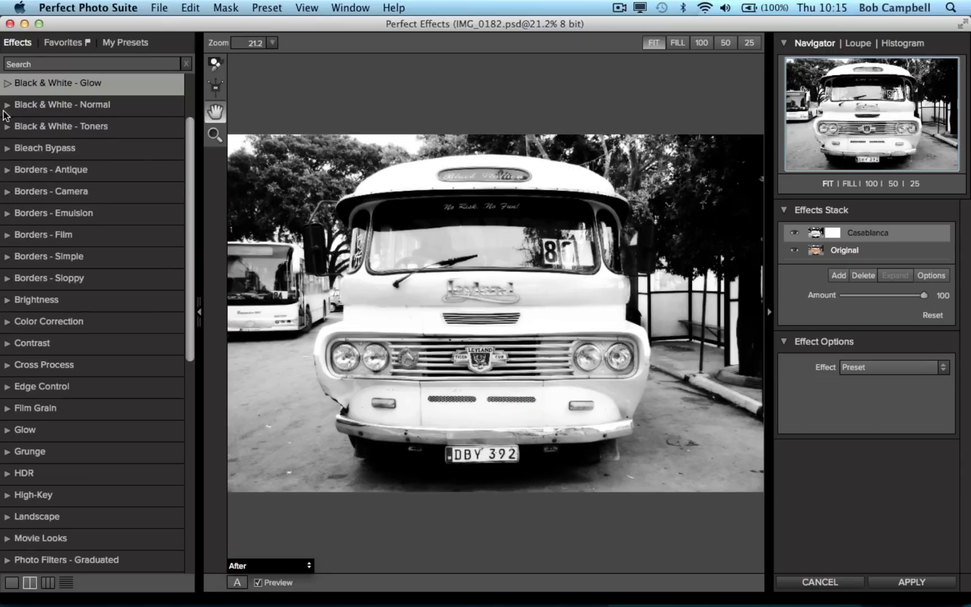
click(8, 149)
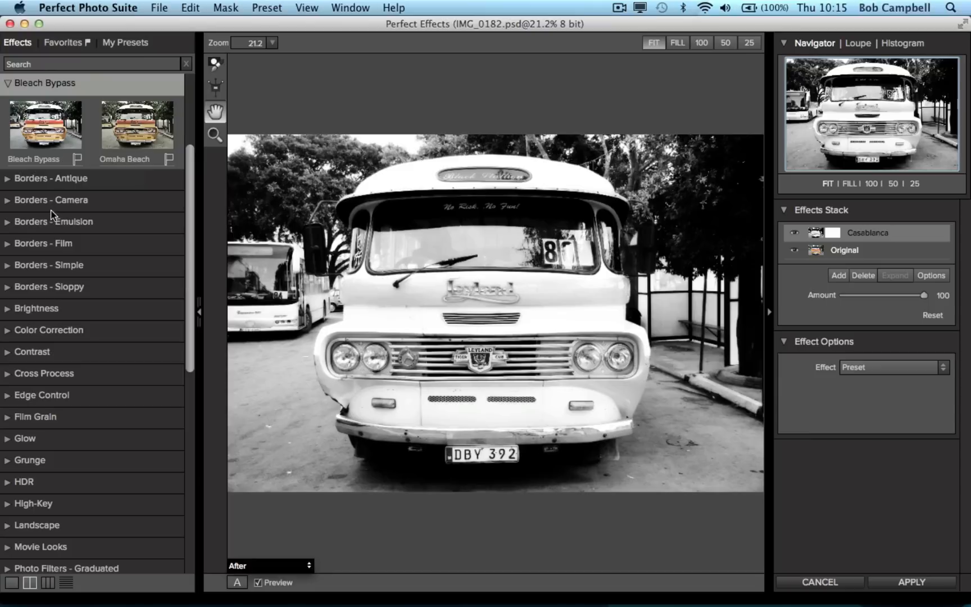
click(44, 135)
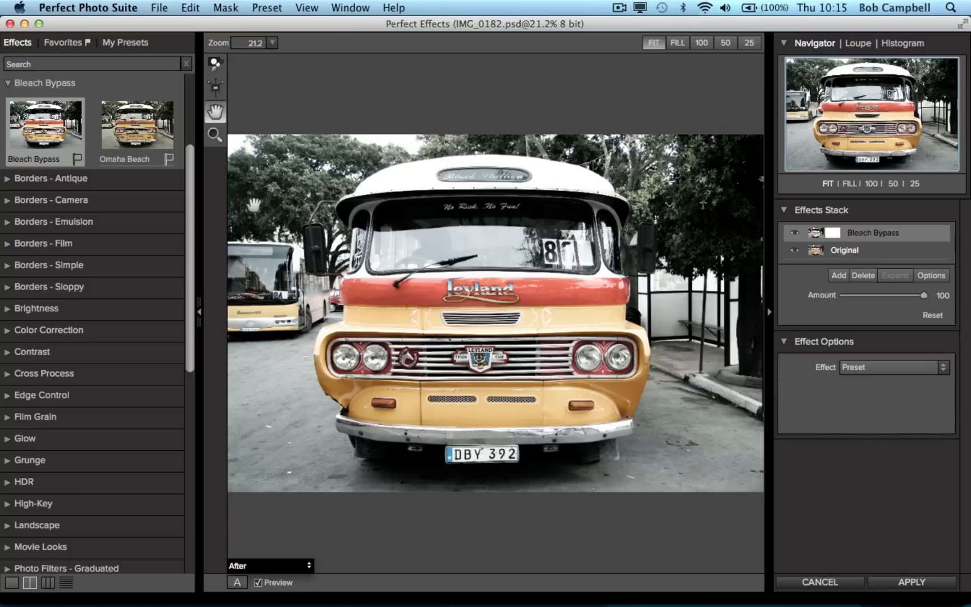
click(118, 132)
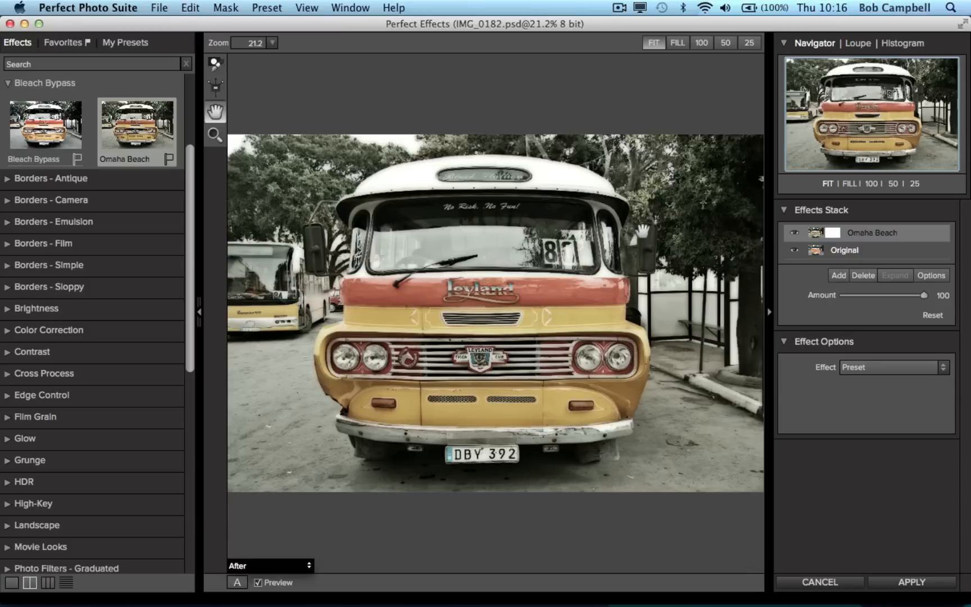
Compare the Omaha Beach effect with the original by toggling its layer visibility and showing before and after versions side by side.
click(794, 234)
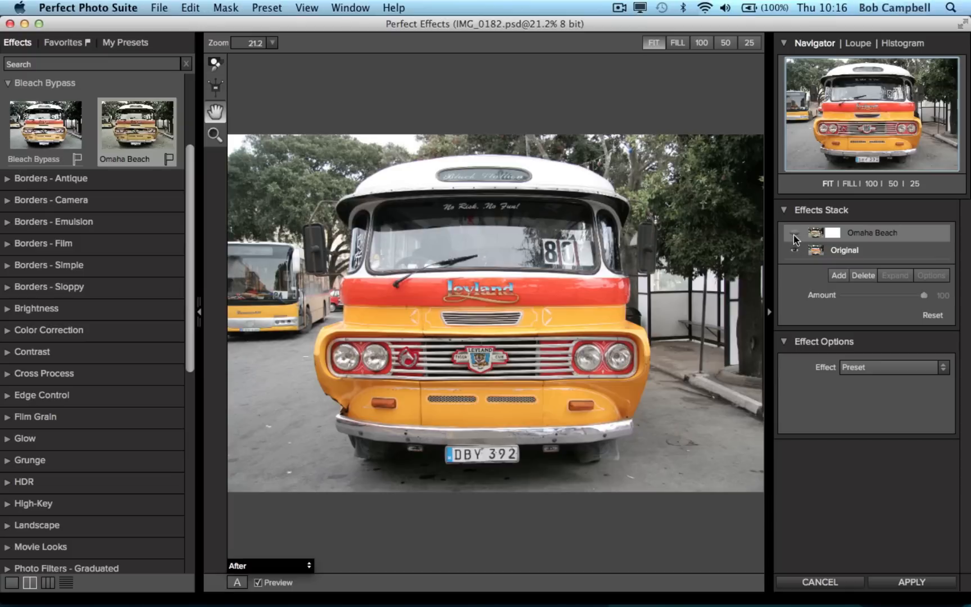
click(794, 233)
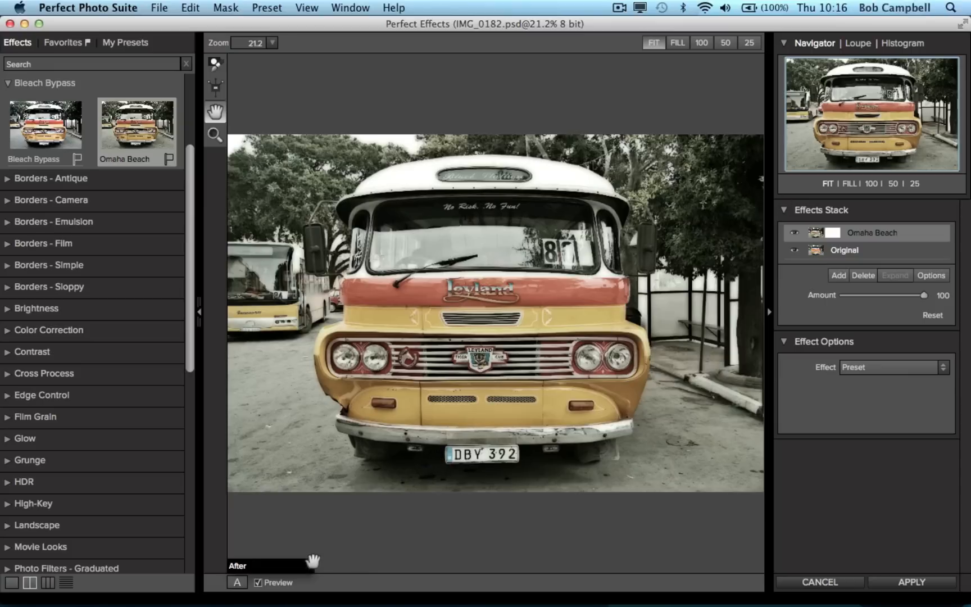
click(236, 583)
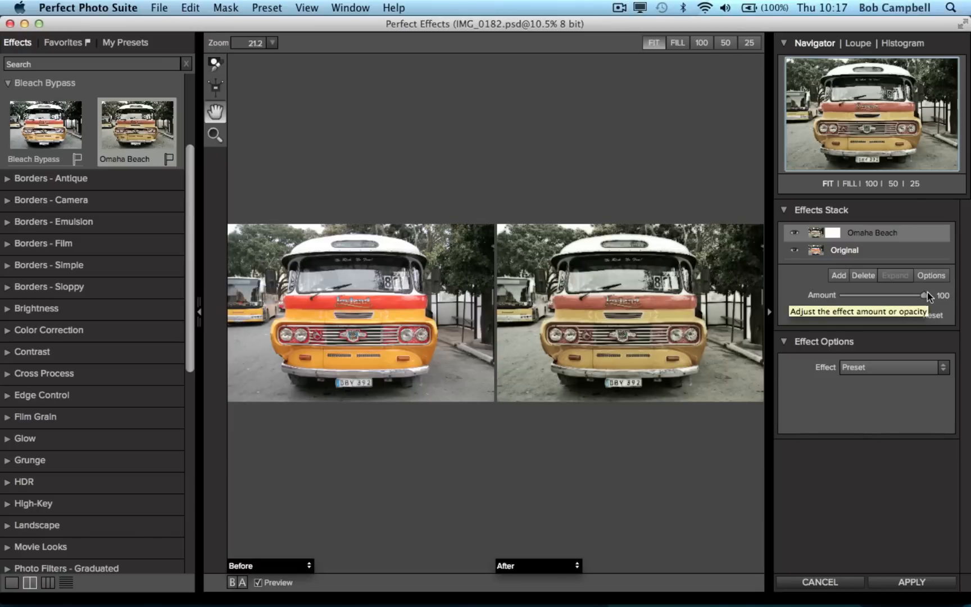
Try different strengths for the Omaha Beach effect and set its amount to 71.
drag(925, 295, 883, 302)
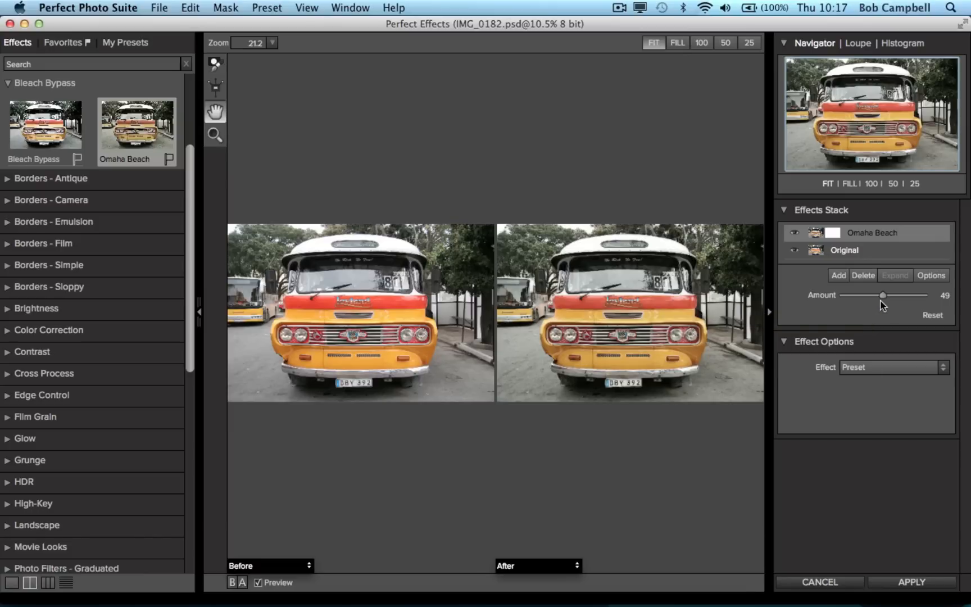
drag(880, 301, 946, 302)
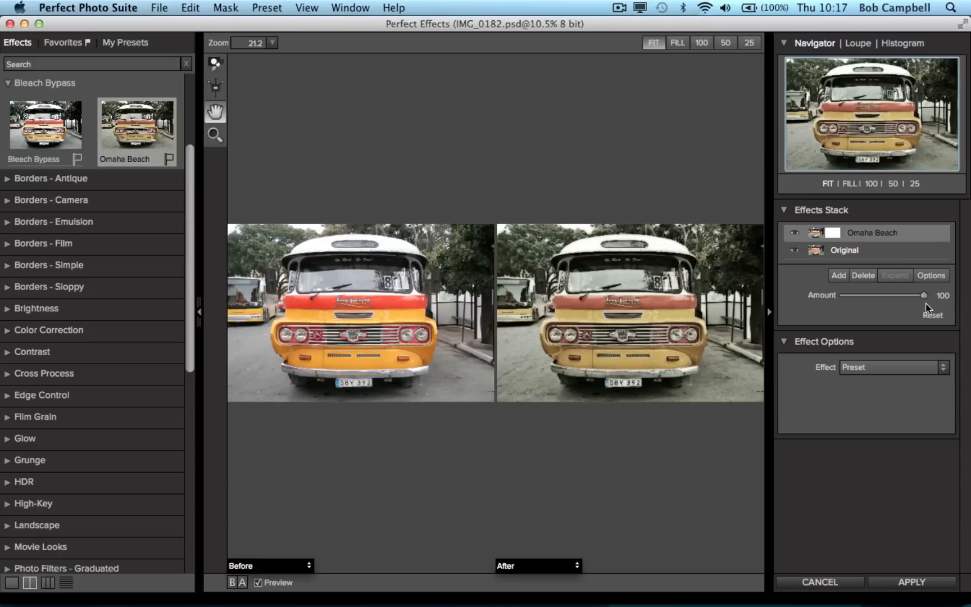
drag(915, 301, 899, 299)
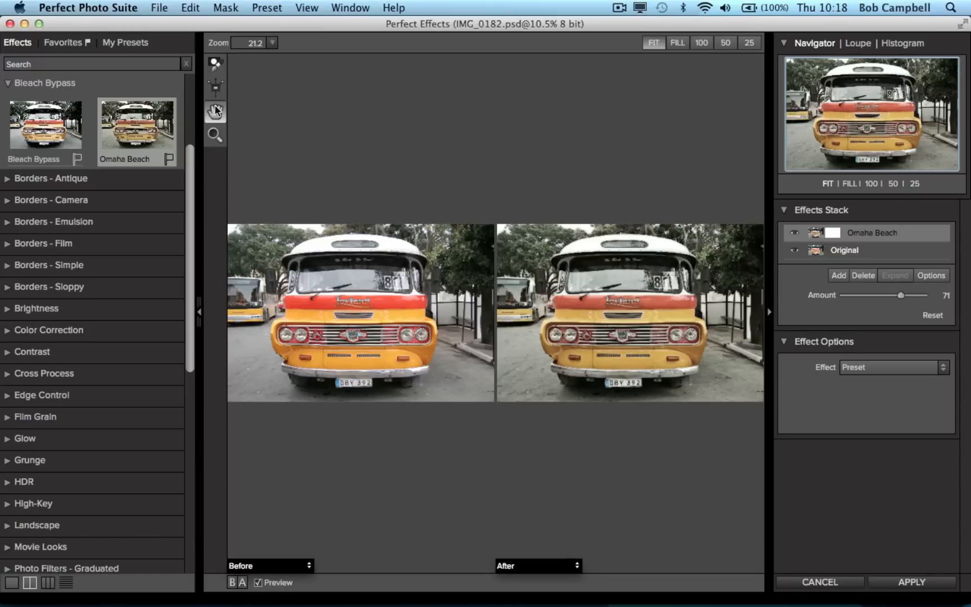
Magnify the side-by-side comparison to 33.3% and examine the front of the bus in both versions.
click(213, 136)
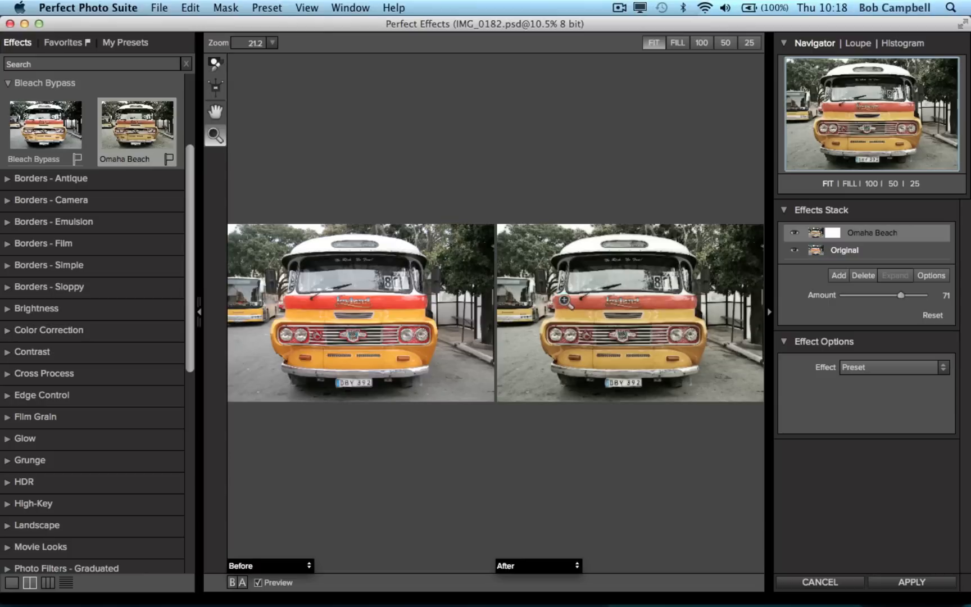
click(622, 313)
click(621, 312)
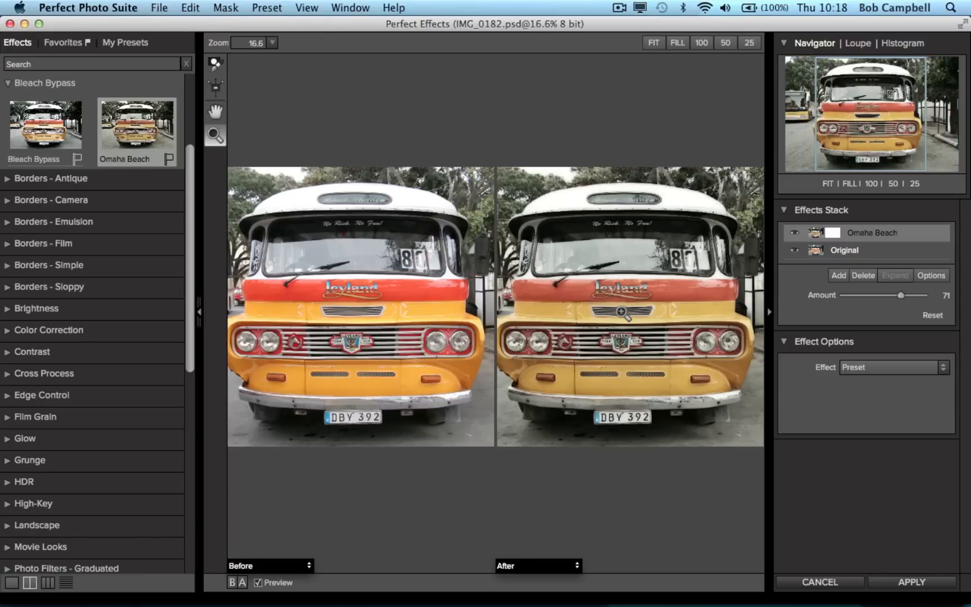
click(621, 311)
click(621, 312)
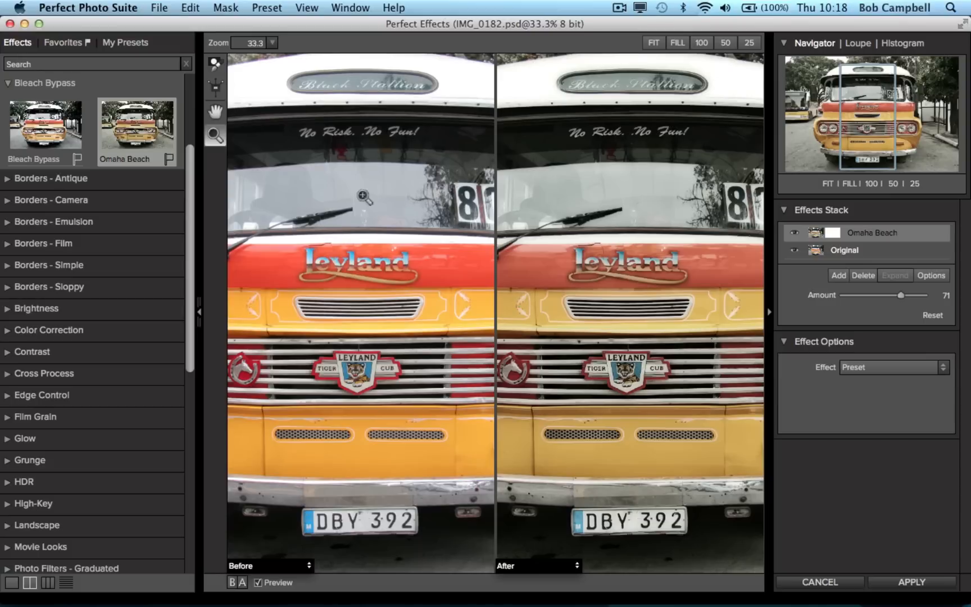
click(215, 117)
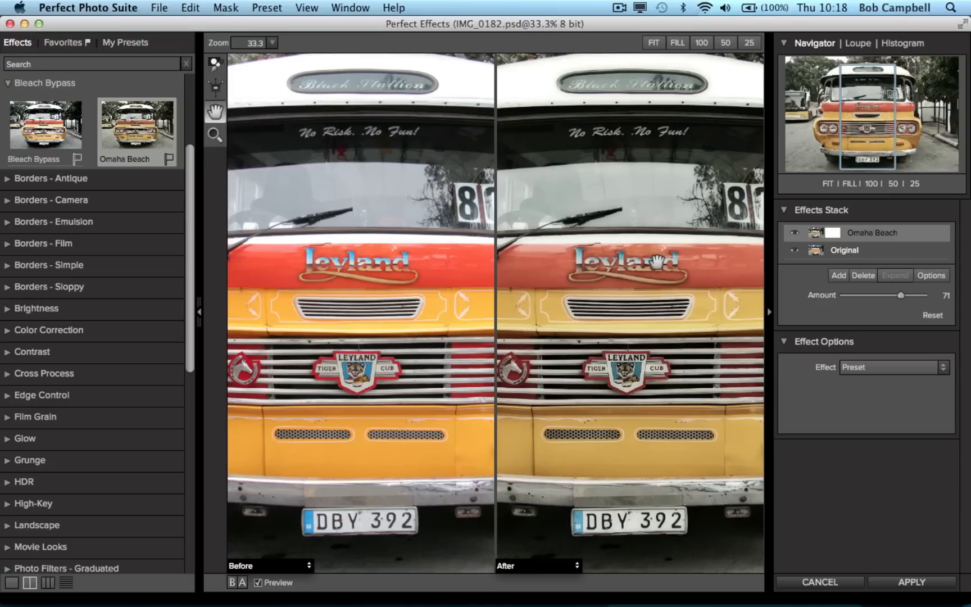
drag(656, 262, 491, 264)
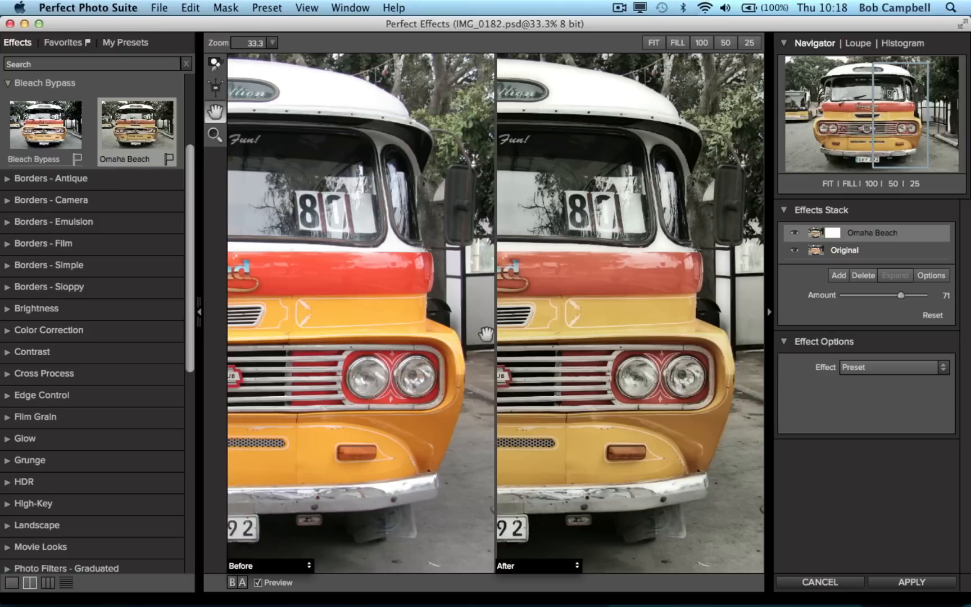
Compare the effect in the vertical split, stacked and horizontal split preview modes, and return to the After-only preview centred on the bus.
click(241, 584)
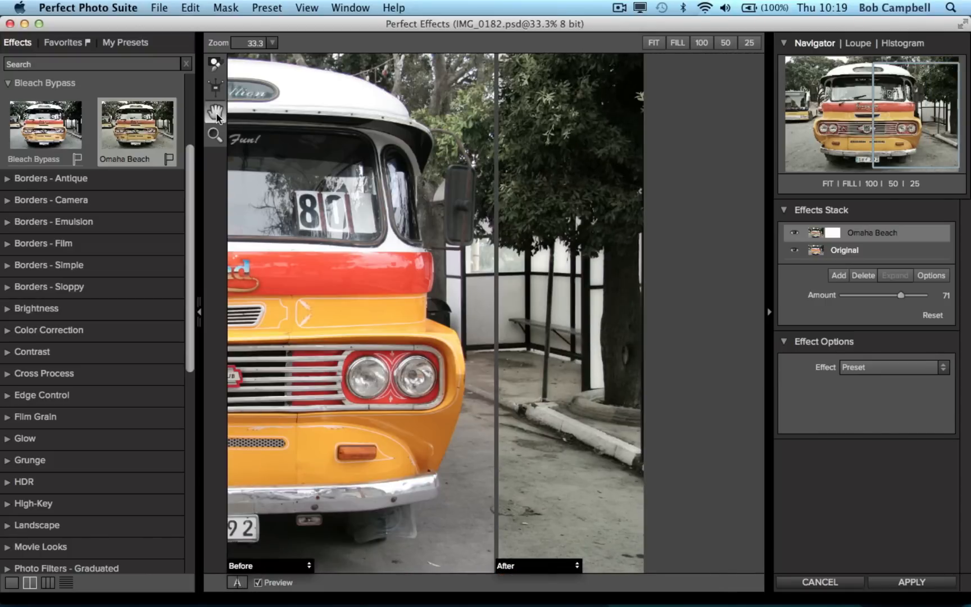
drag(283, 237, 474, 206)
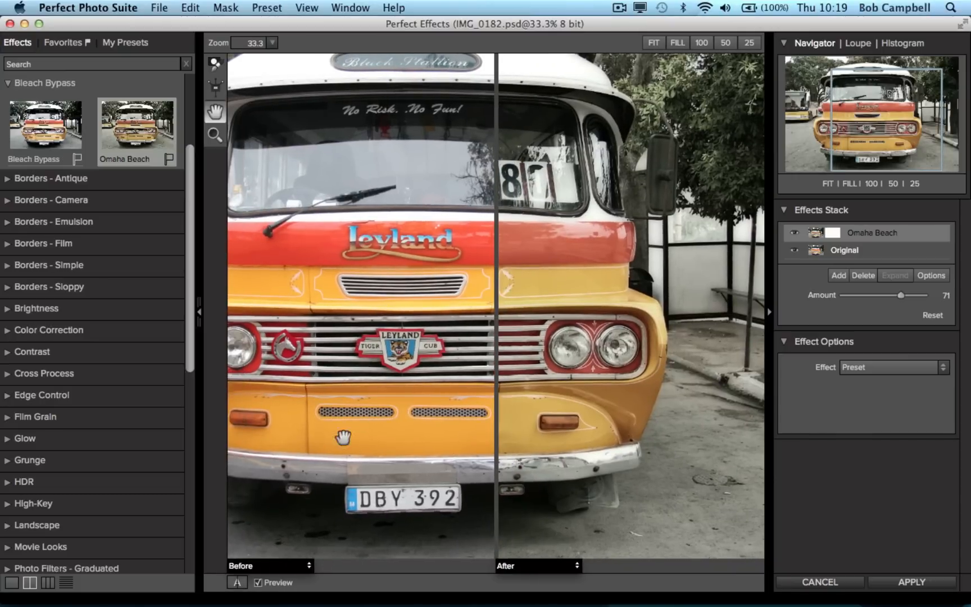
click(238, 582)
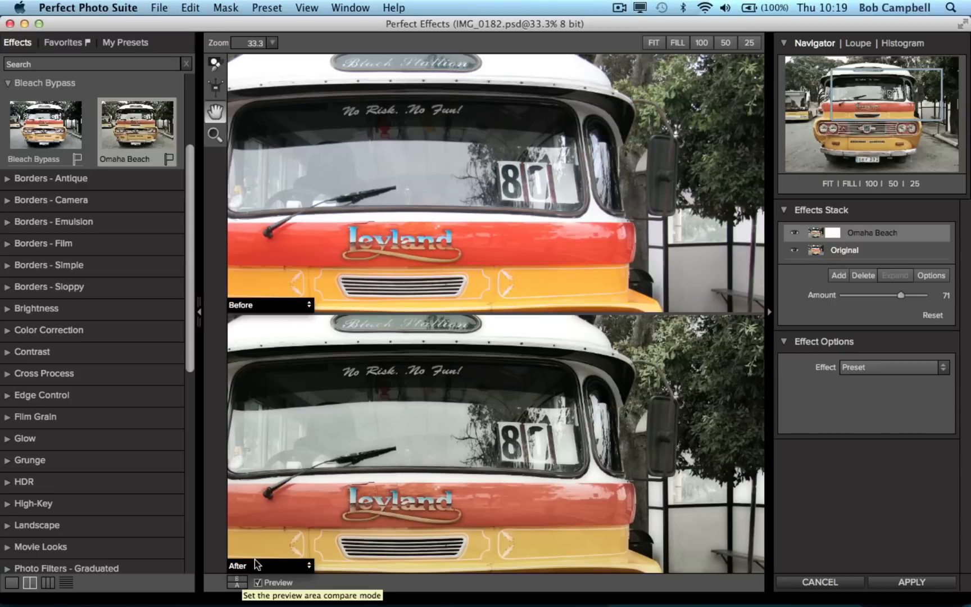
click(236, 585)
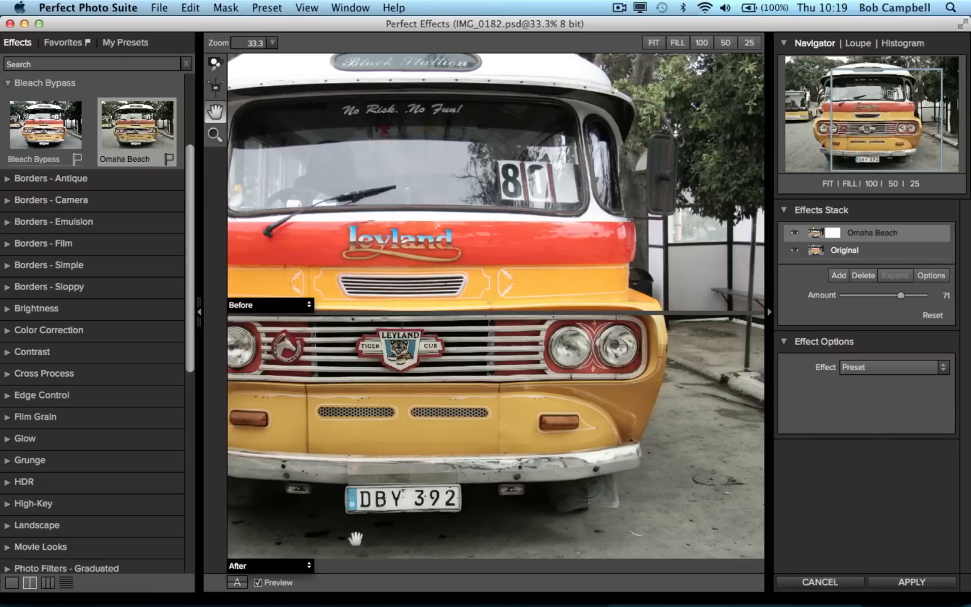
click(235, 585)
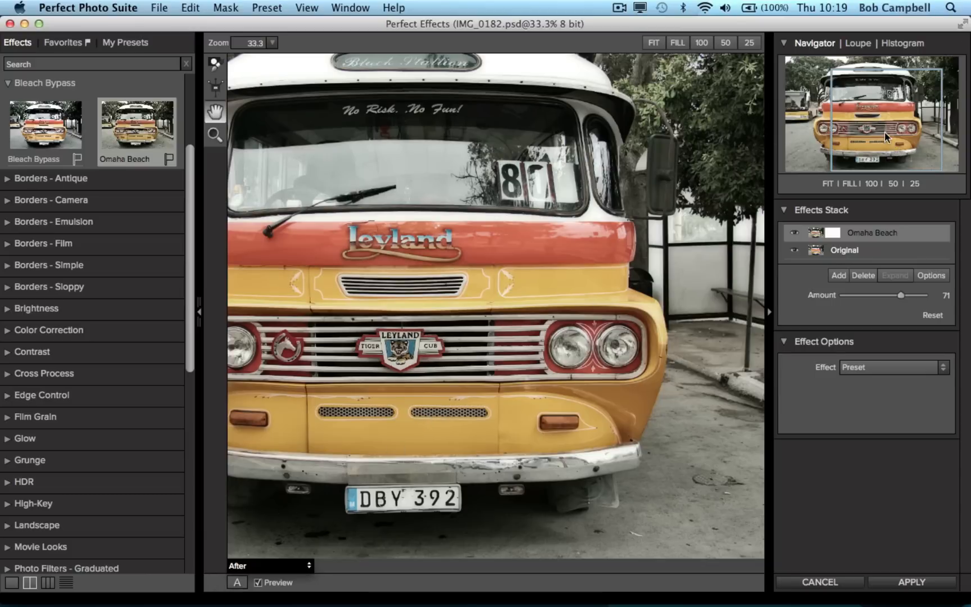
drag(884, 132, 867, 121)
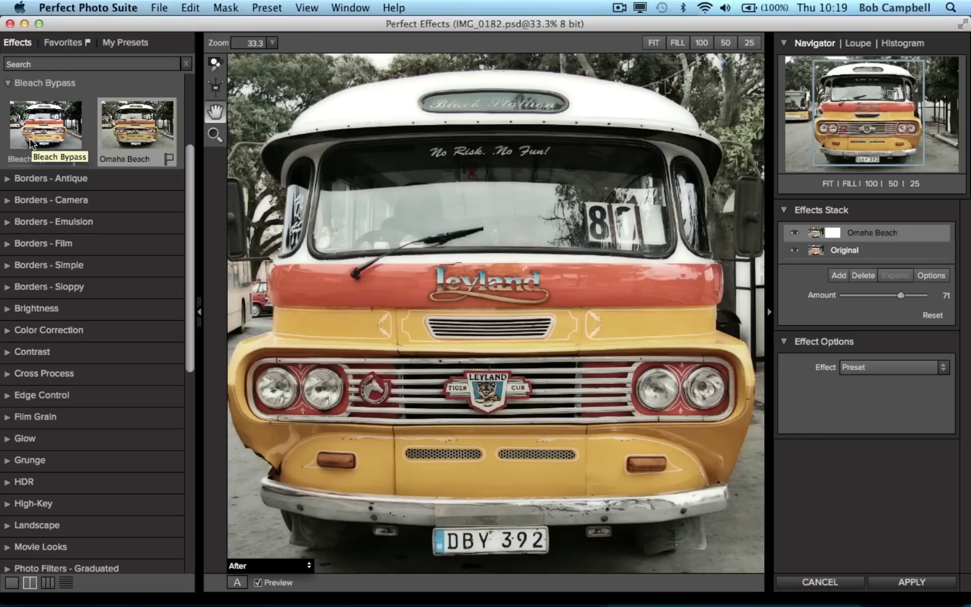
Replace the Omaha Beach effect with the Darken Sky preset from the Color Correction category, browsing the presets as three-column thumbnails.
click(47, 582)
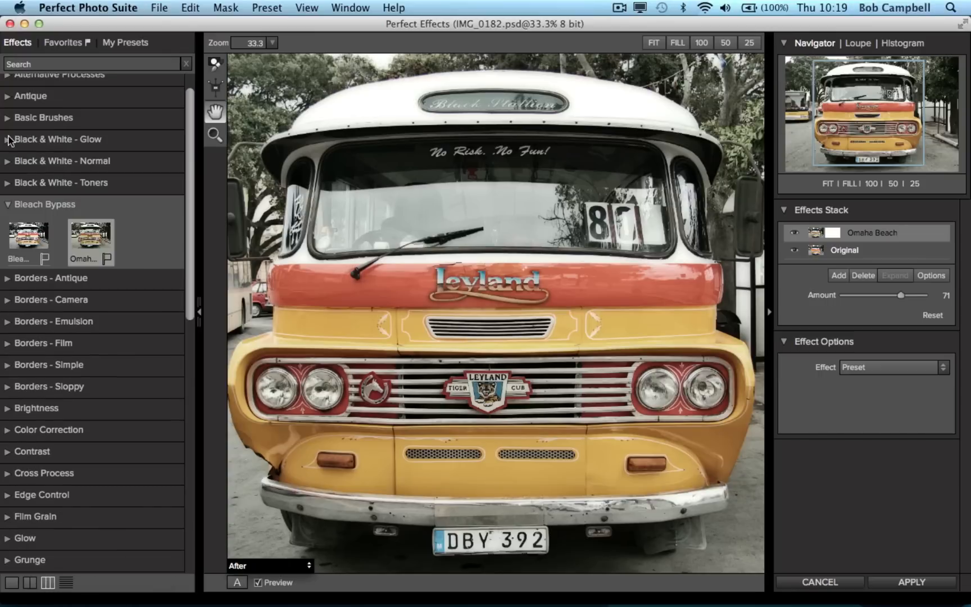
click(5, 100)
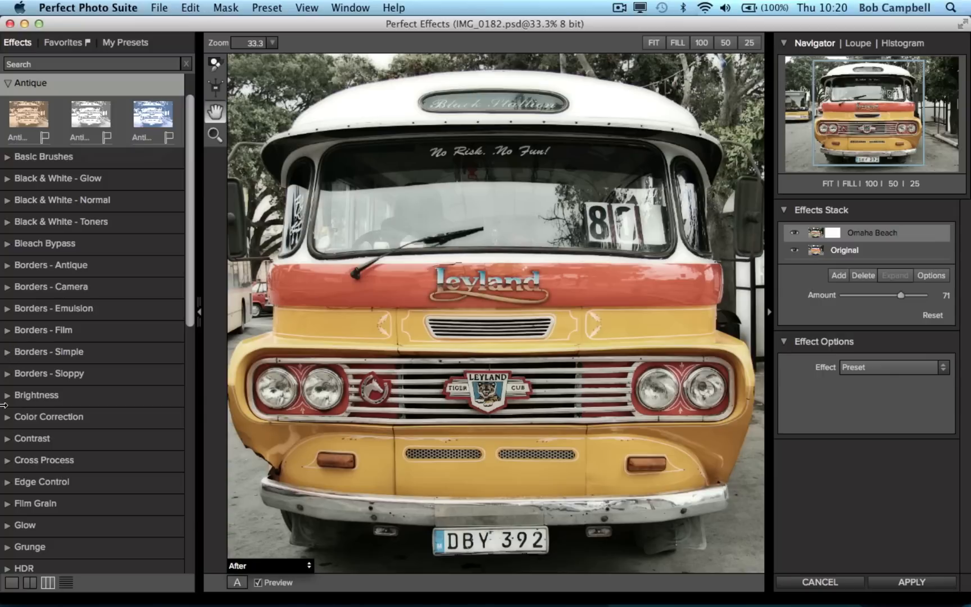
click(7, 423)
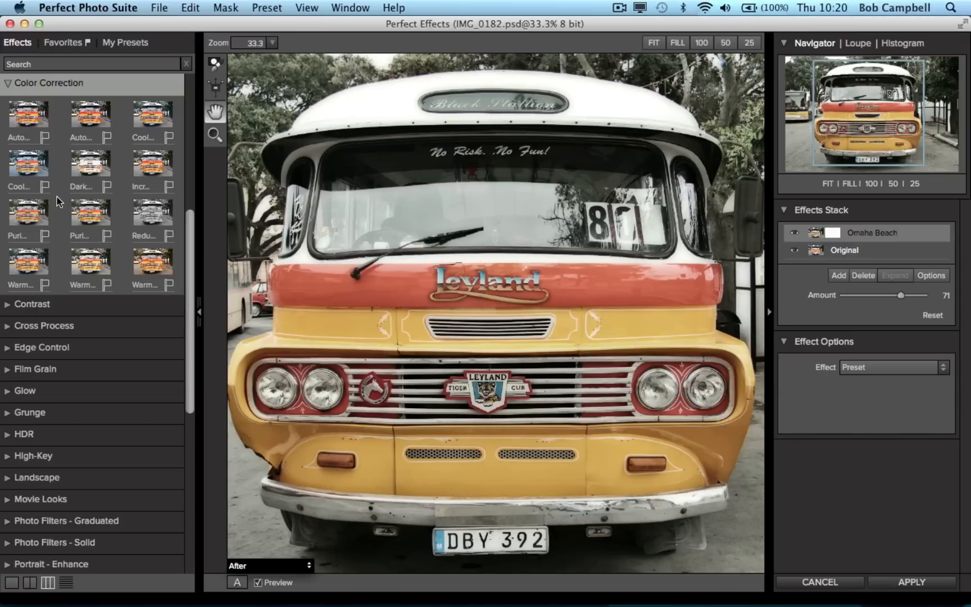
click(87, 164)
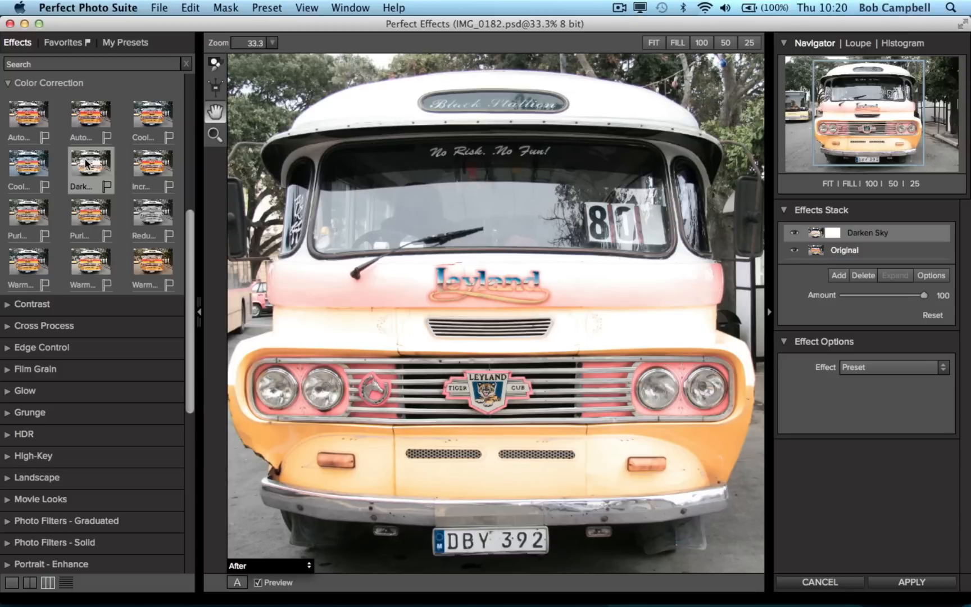
Set the Darken Sky amount to 62 and apply the effect to return the bus photo to Photoshop.
click(30, 583)
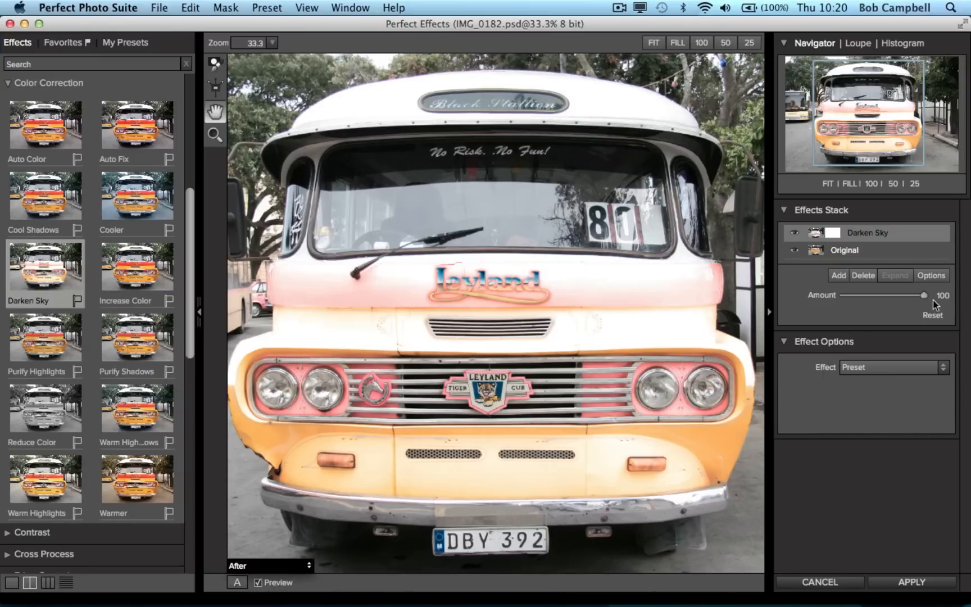
drag(923, 296, 893, 300)
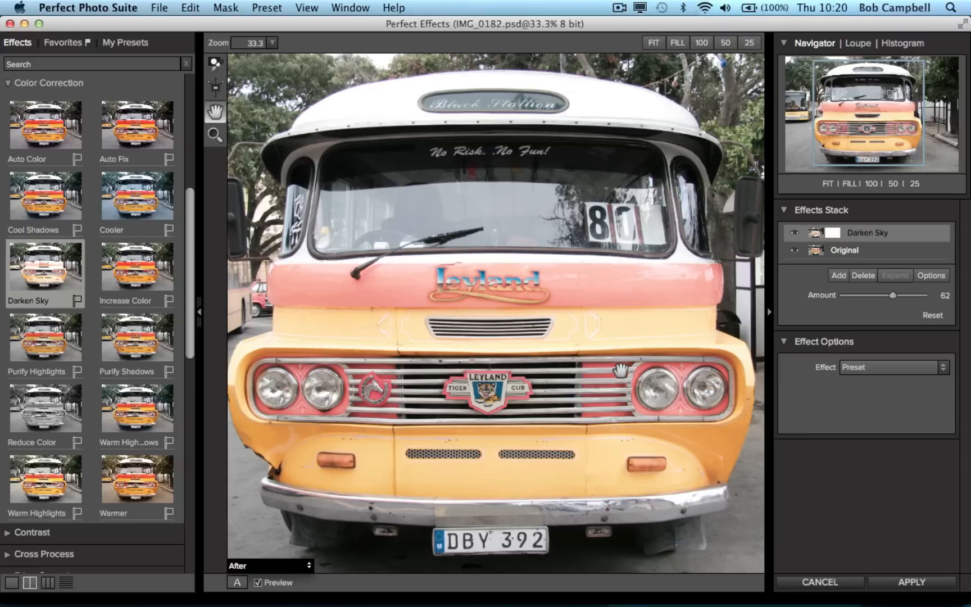
click(900, 584)
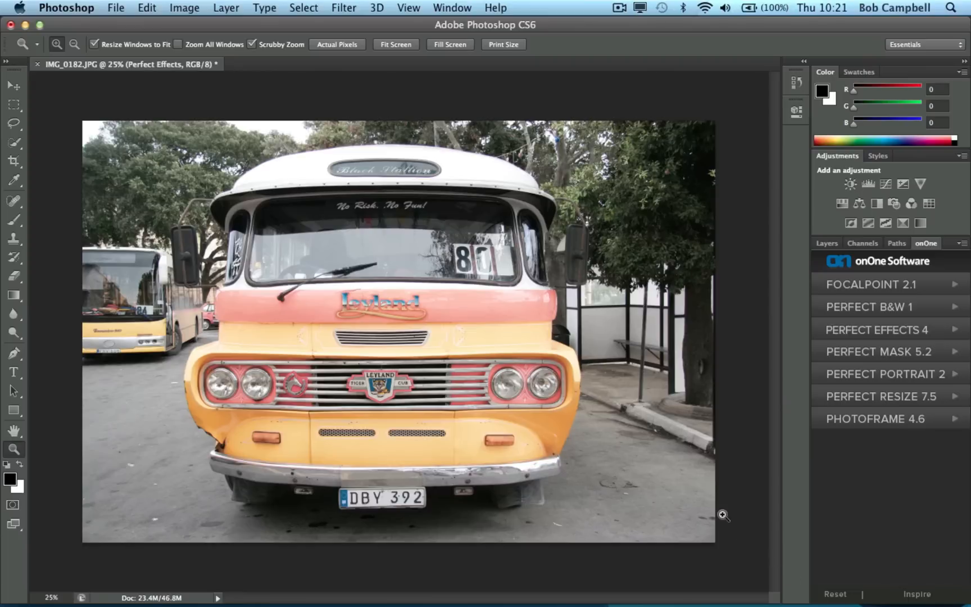
Compare the bus photo with and without the effect by toggling the visibility of the Perfect Effects layer.
click(825, 244)
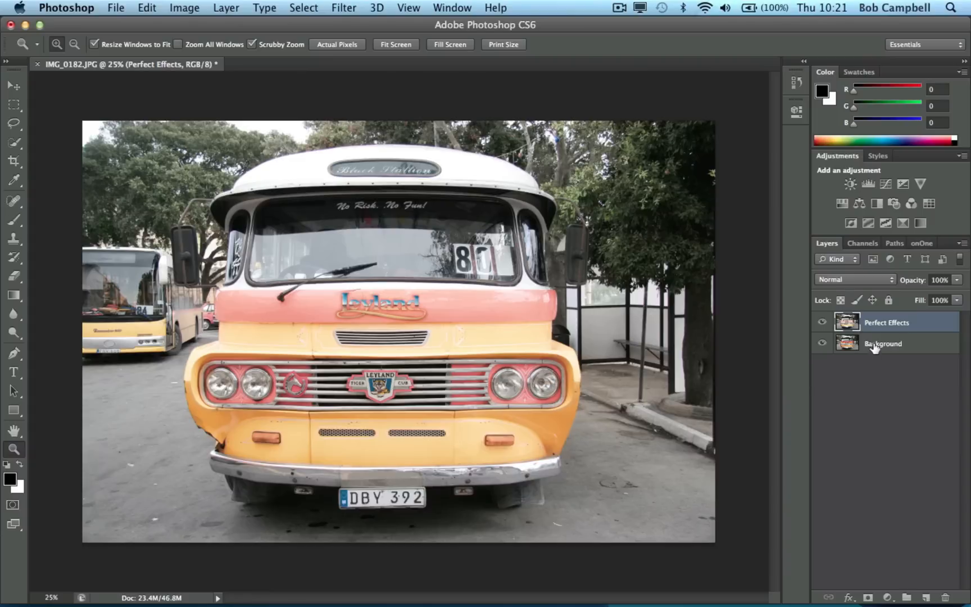
click(822, 323)
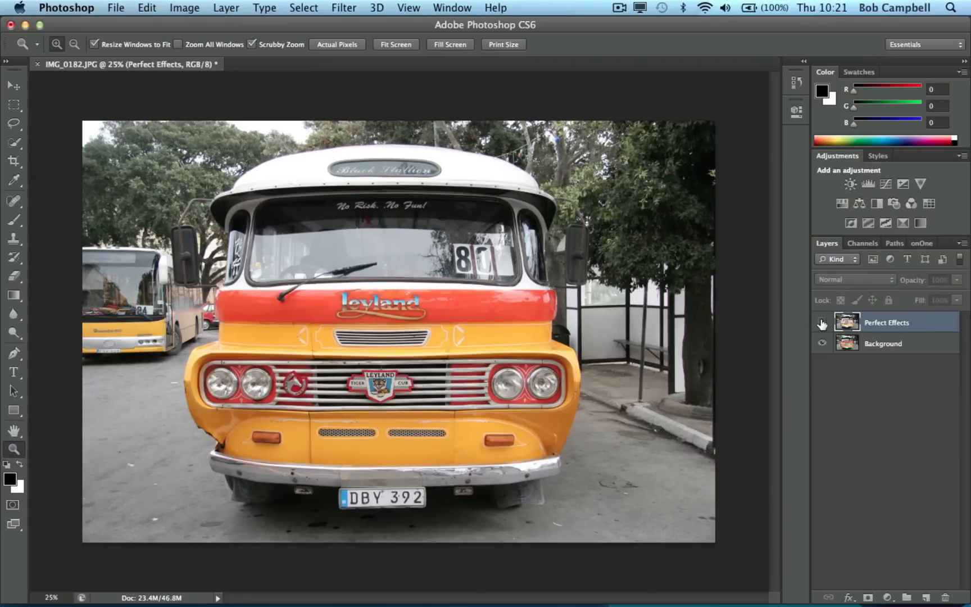
click(821, 323)
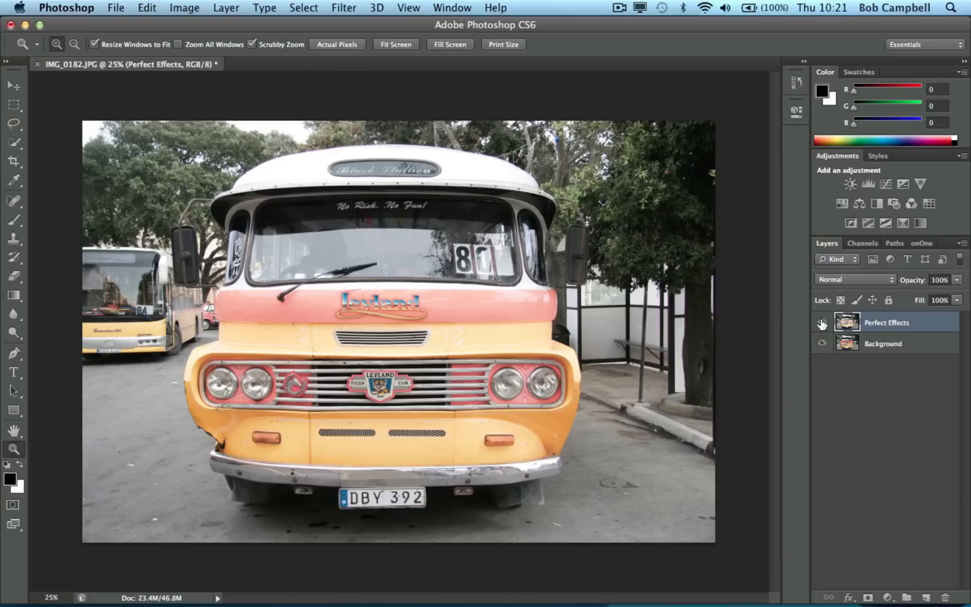
Quit Photoshop without saving the changes to IMG_0182.JPG.
click(66, 6)
click(57, 149)
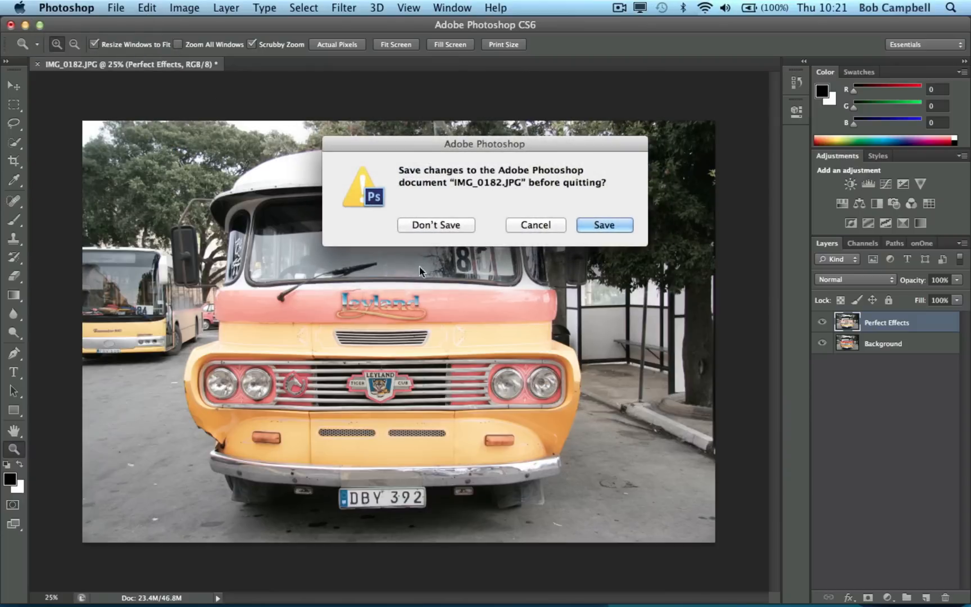
click(430, 224)
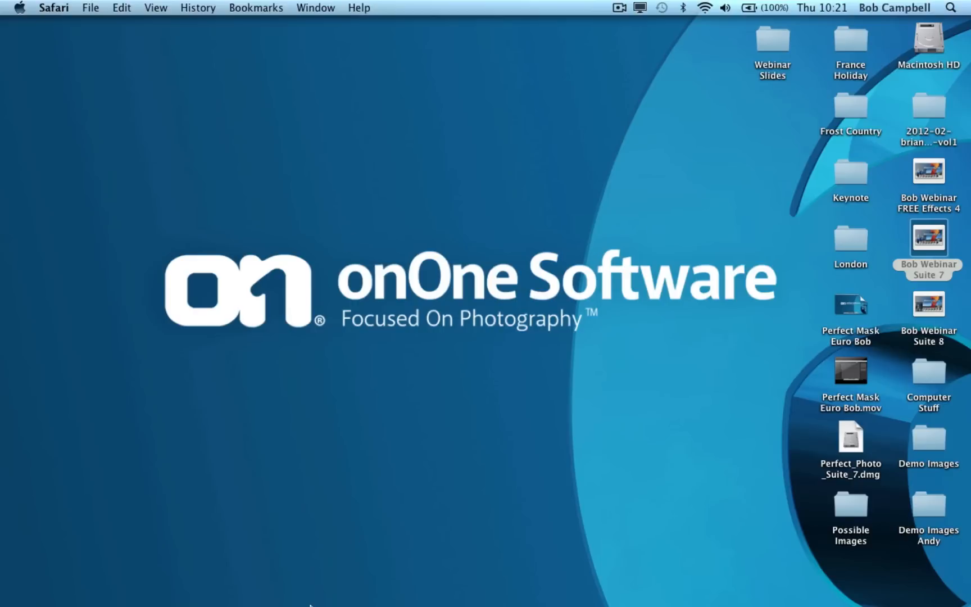
Launch Lightroom 4 and look through the Perfect Photo Suite 7 modules offered as plug-in extras.
mouse_move(310, 605)
click(422, 581)
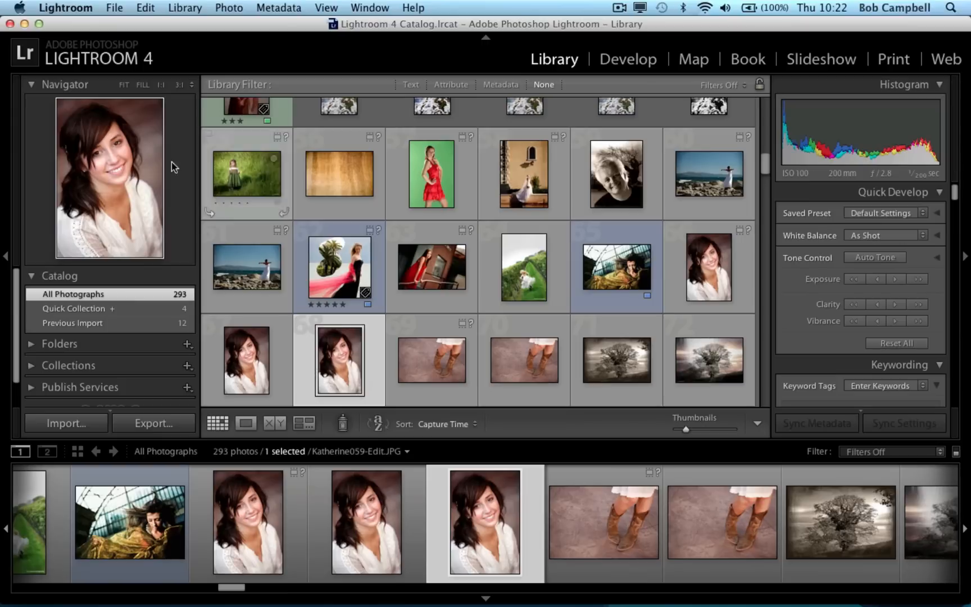
click(116, 7)
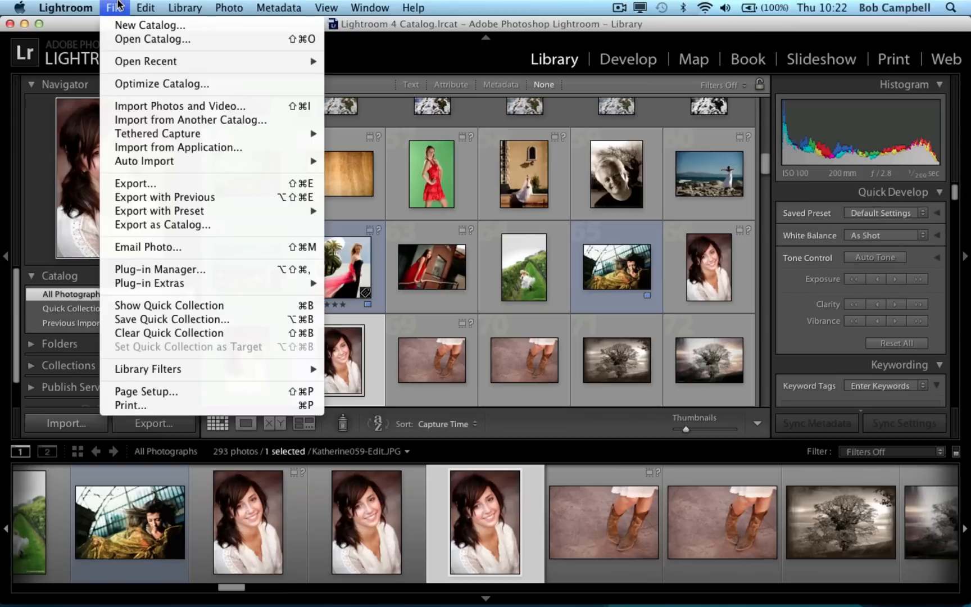
mouse_move(153, 283)
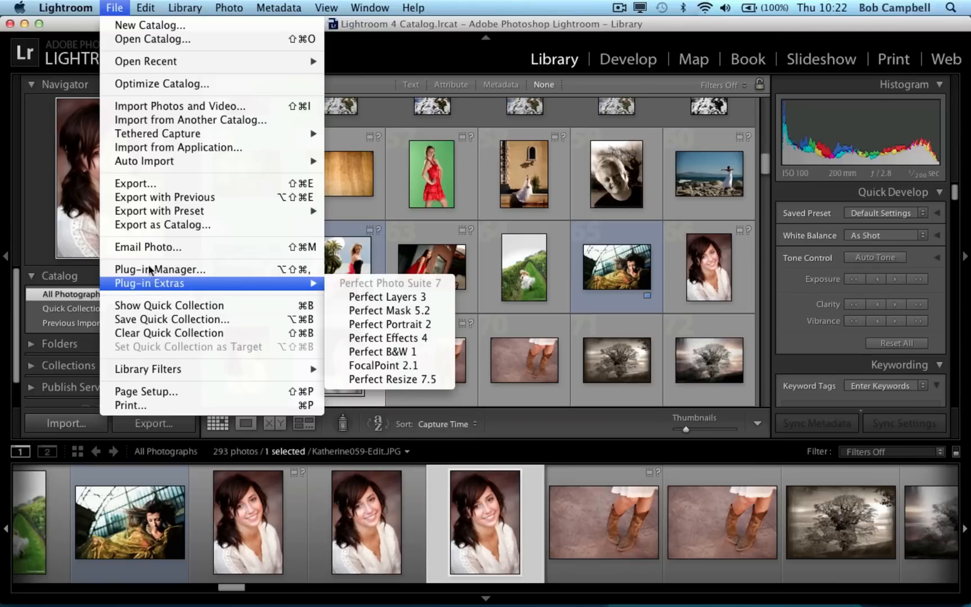
click(114, 6)
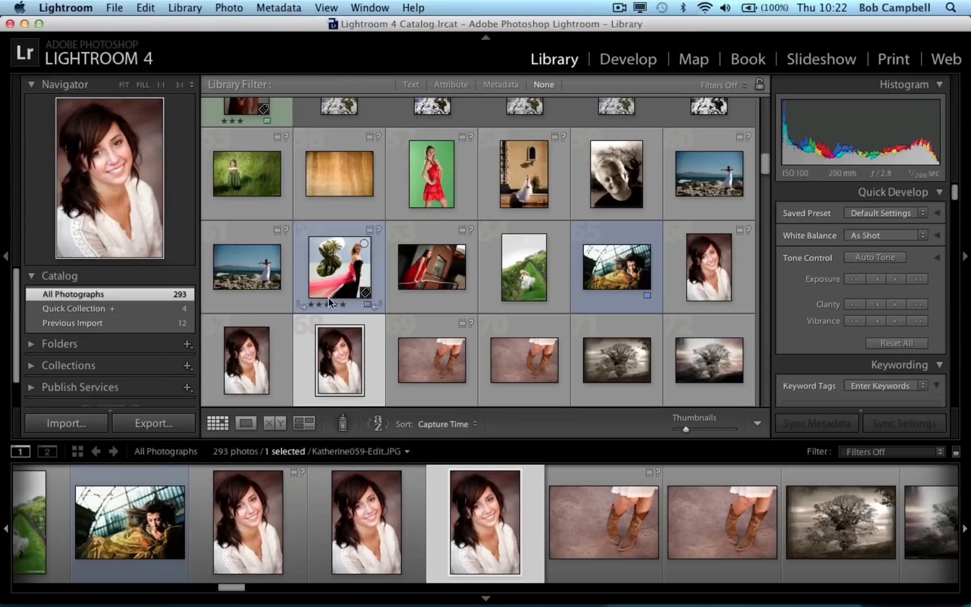
Open the selected portrait from the Lightroom library in Perfect Effects 4, editing a copy of the file.
right_click(371, 331)
mouse_move(372, 329)
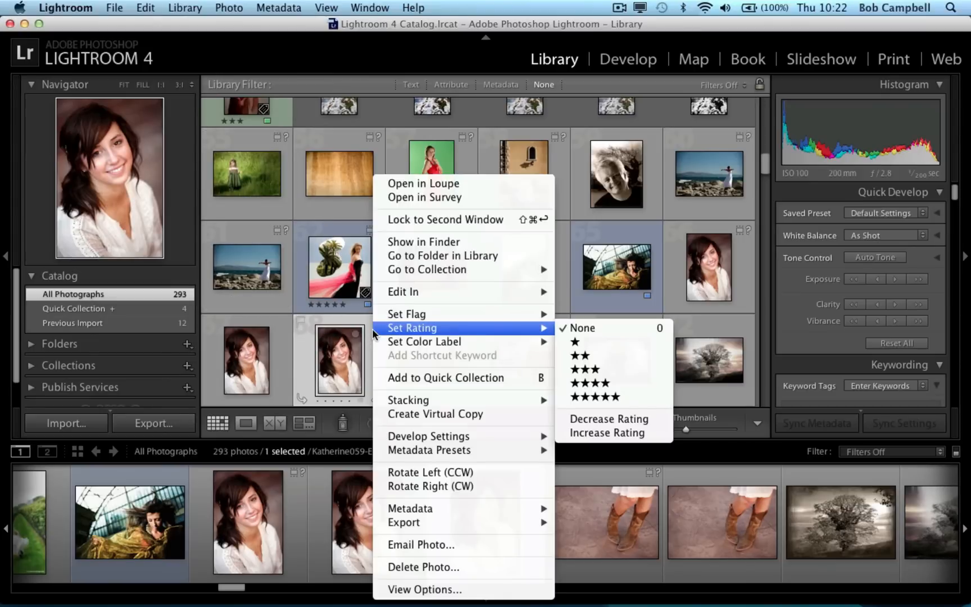
mouse_move(391, 294)
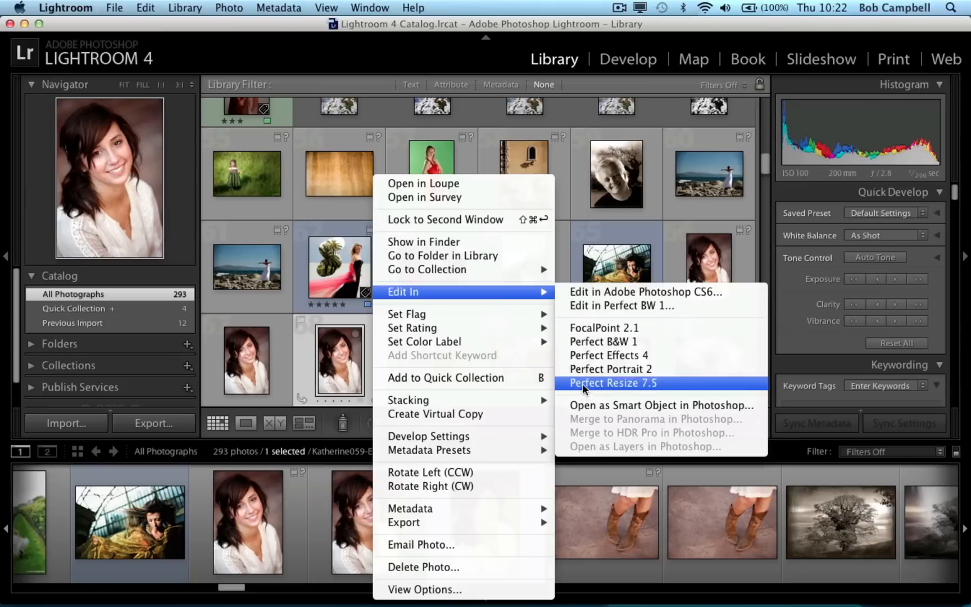
click(590, 357)
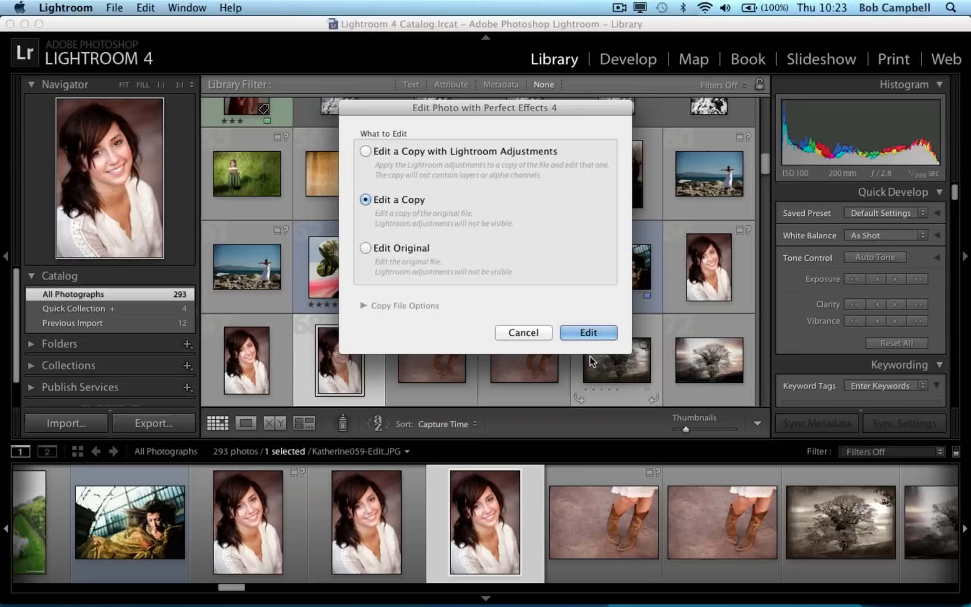
click(571, 331)
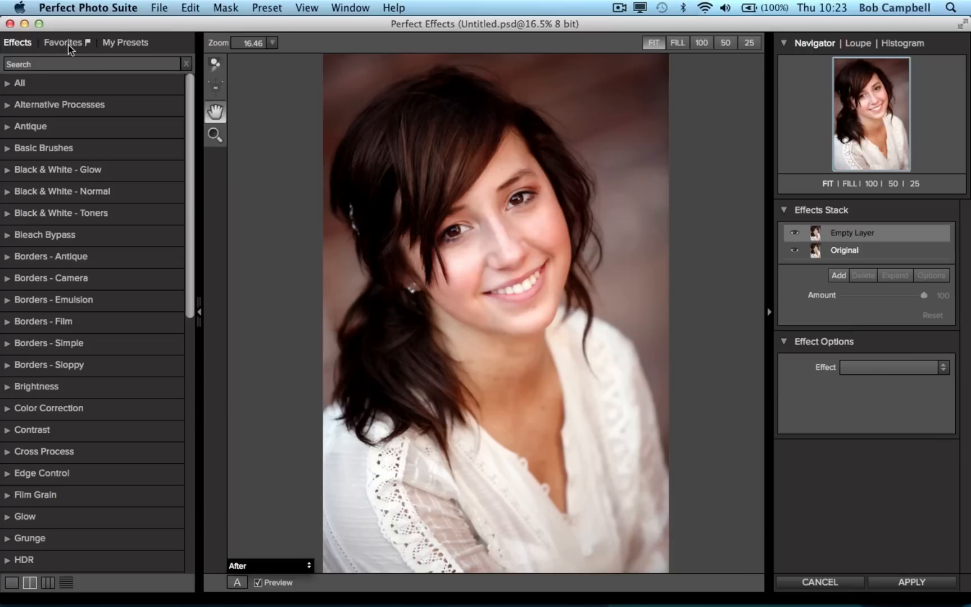
Quit Perfect Photo Suite without saving the portrait document.
click(70, 8)
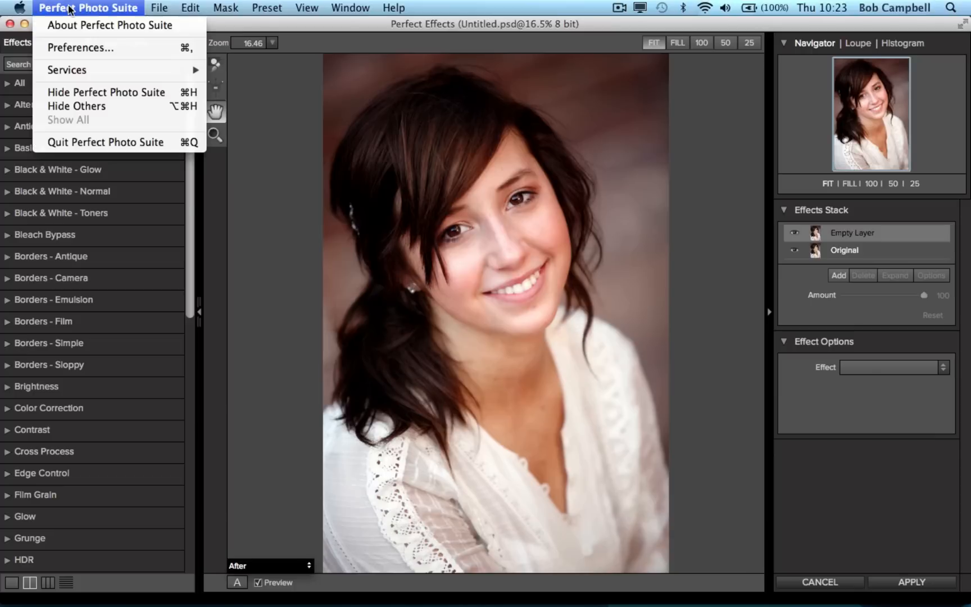
click(60, 144)
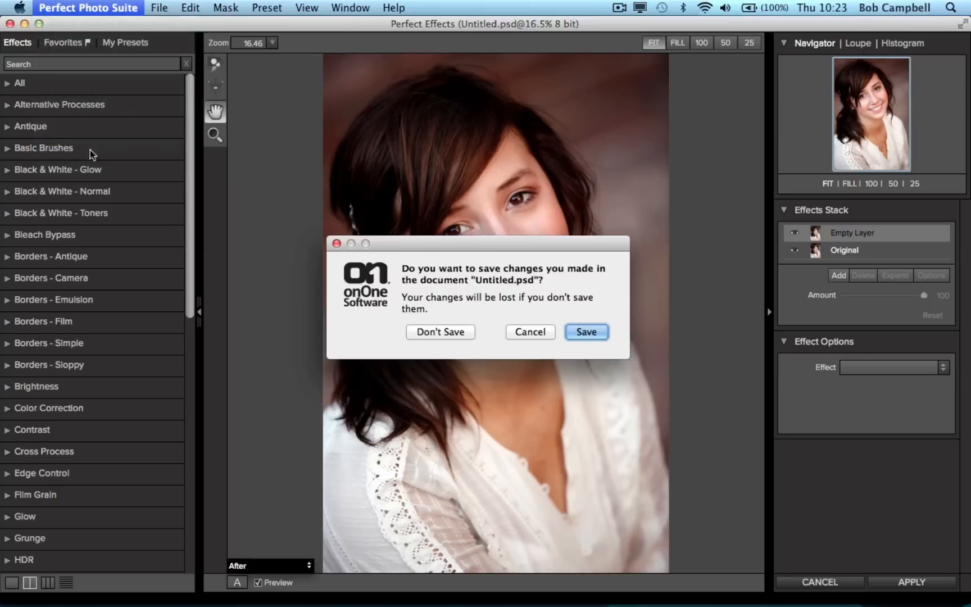
click(452, 335)
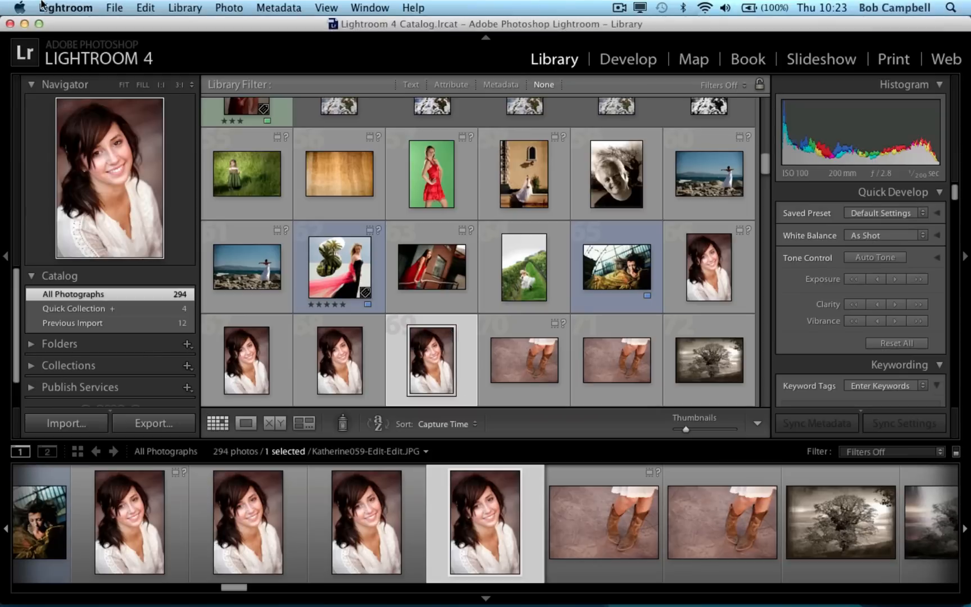
Quit Lightroom, skipping the catalog backup this time.
click(62, 7)
click(69, 185)
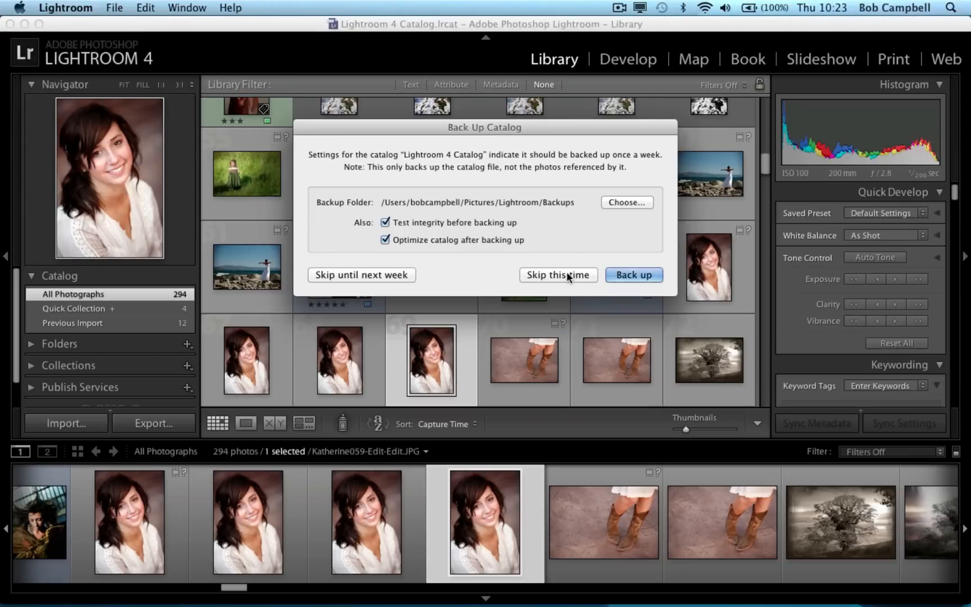
click(568, 275)
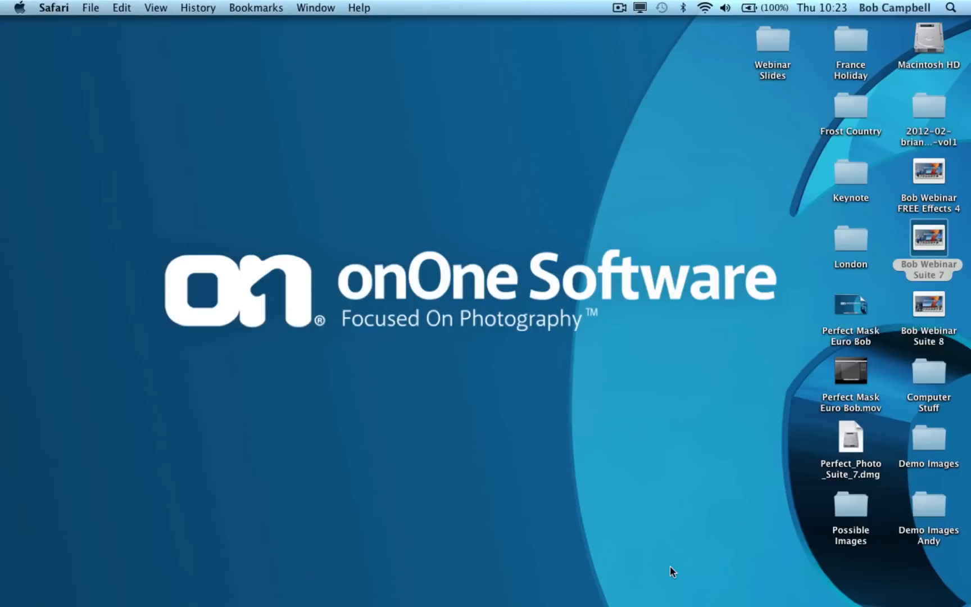
Launch Perfect Photo Suite 7 as a standalone application and point its image browser to the root folder (/).
mouse_move(479, 602)
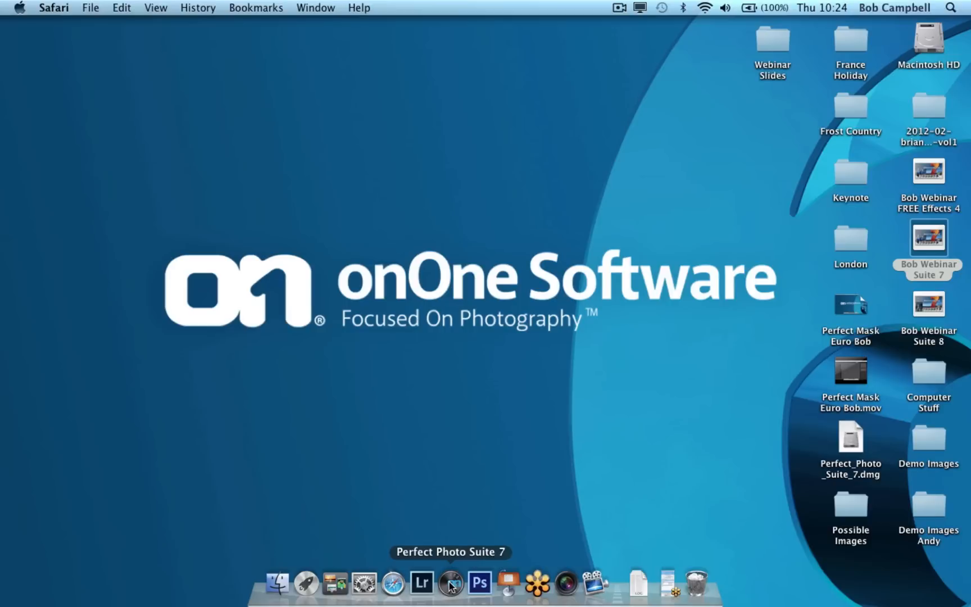
click(449, 584)
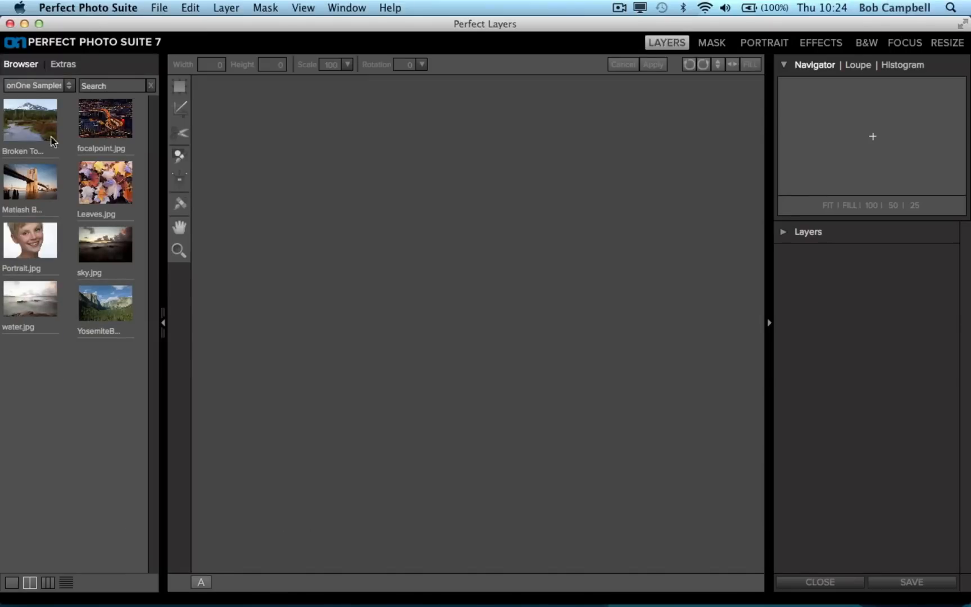
click(68, 87)
click(69, 88)
click(45, 137)
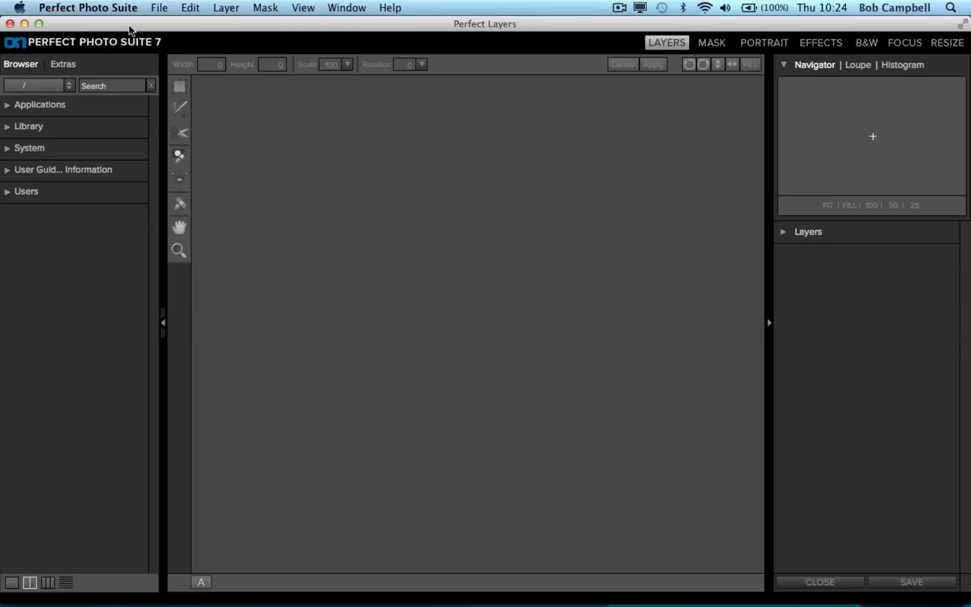
Add the Desktop folder as the image browser's location.
click(161, 6)
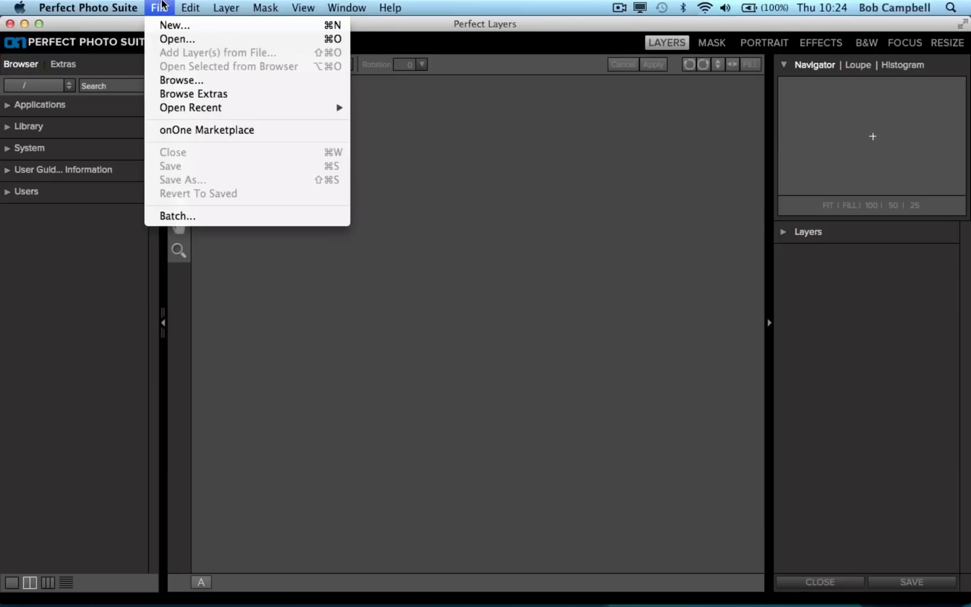
click(174, 81)
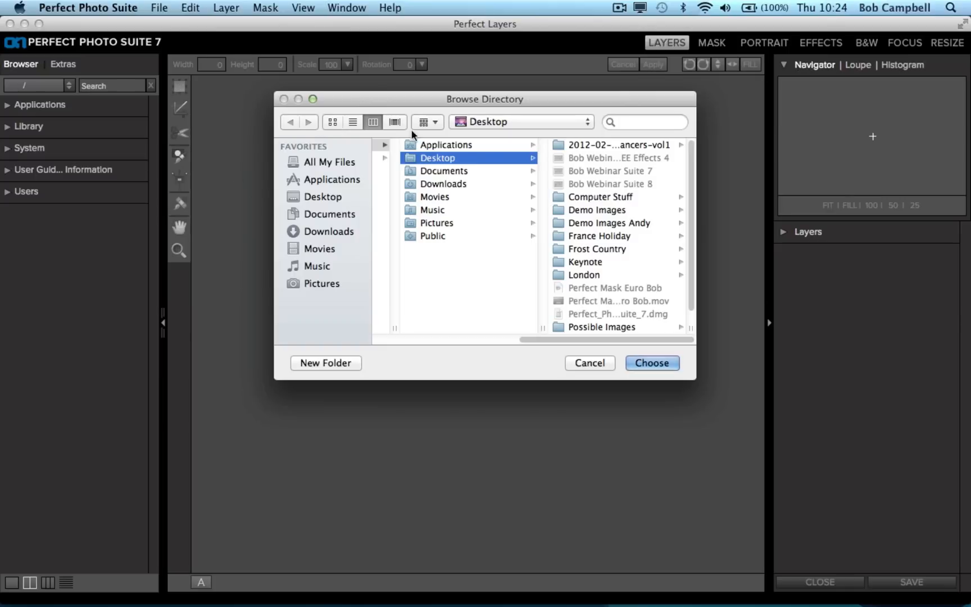
click(303, 196)
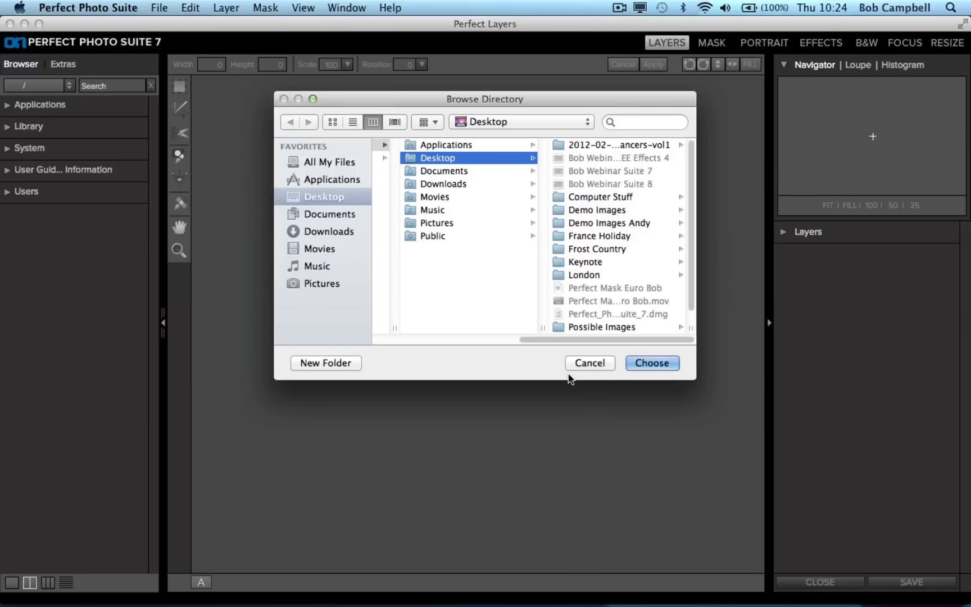
click(642, 362)
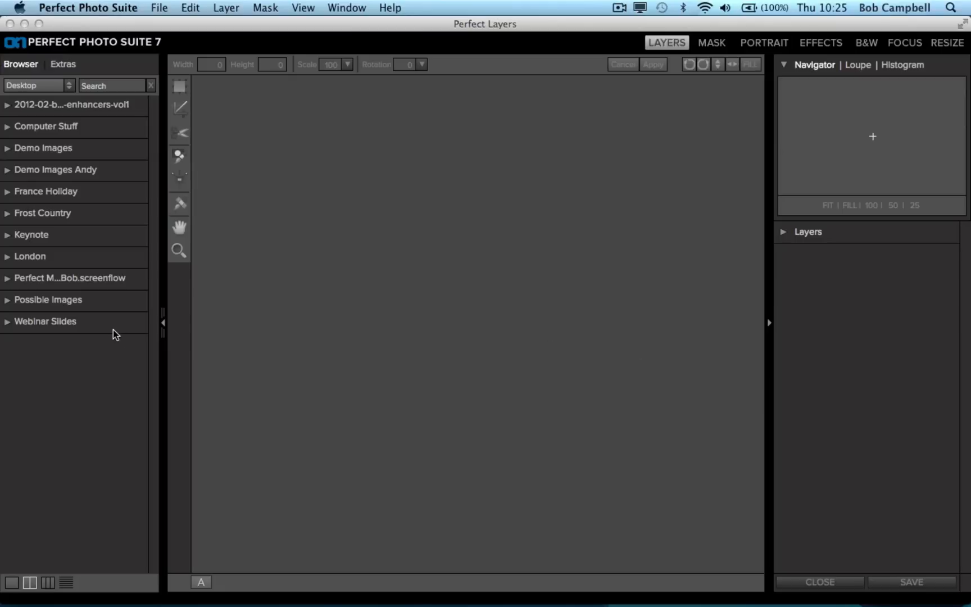
Open the landscape photo of the woman among yellow leaves from the Demo Images folder, and show the Extras library.
click(8, 150)
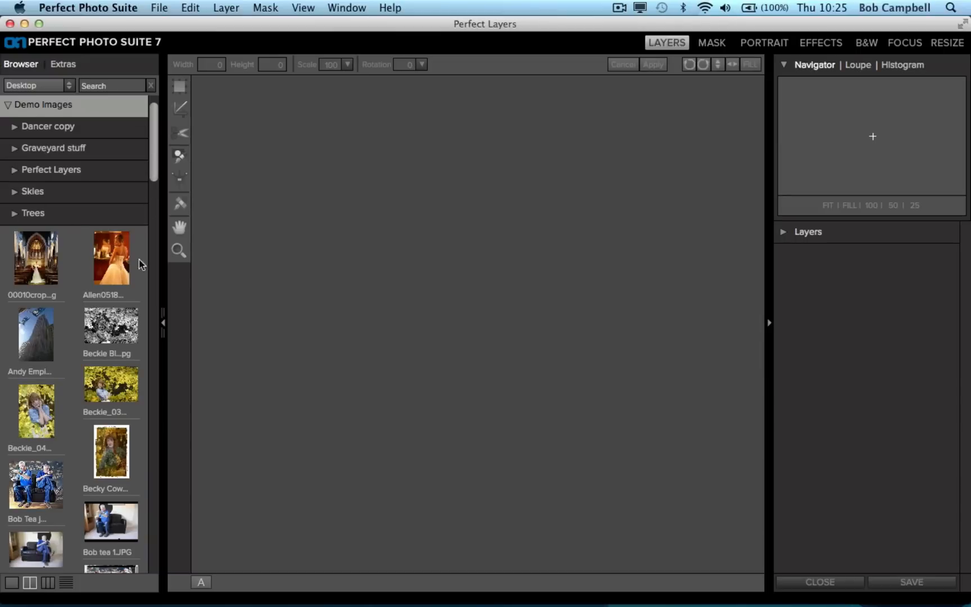
double_click(103, 388)
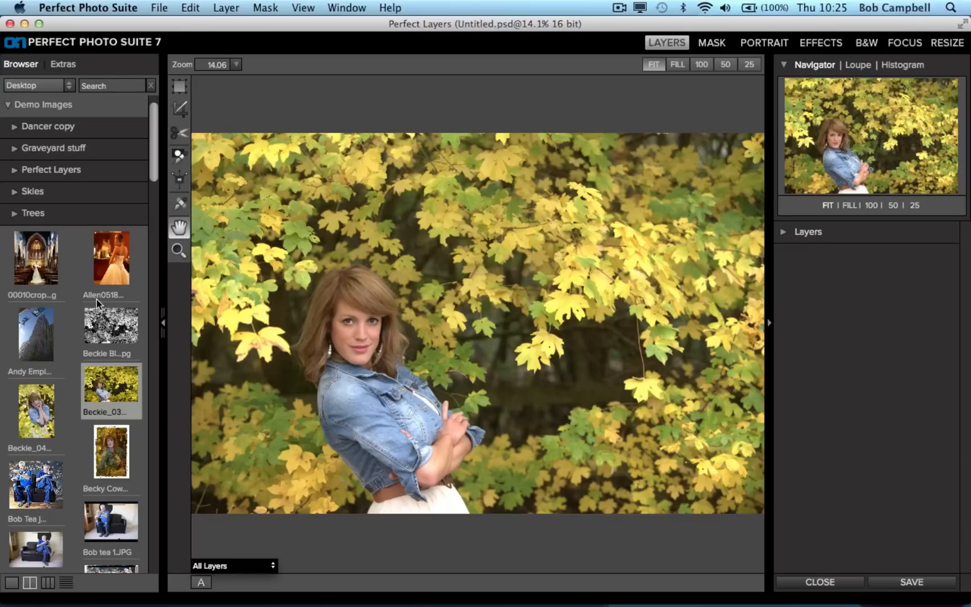
click(66, 65)
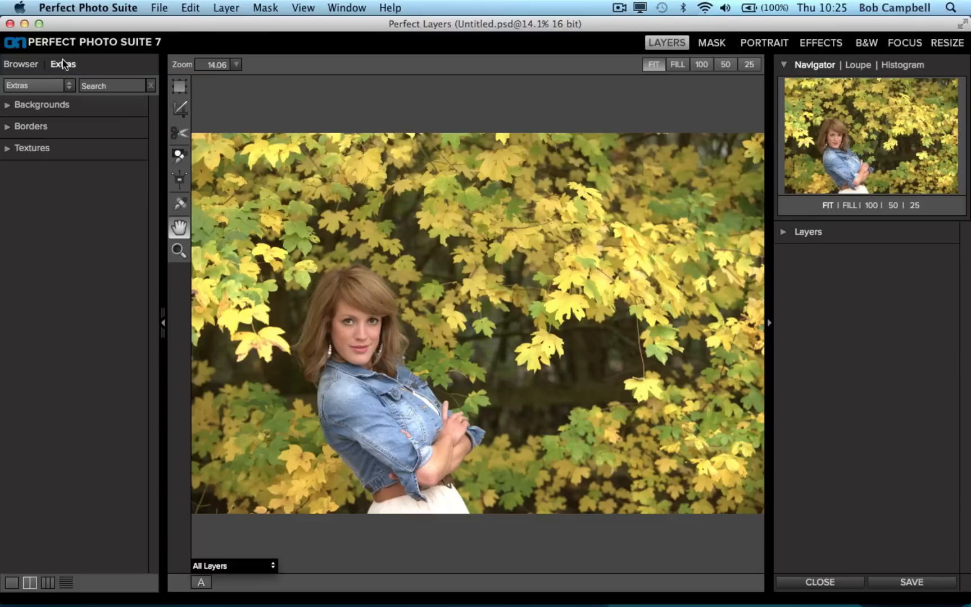
Add wall06.jpg from the Walls backgrounds to the open photo as a new layer.
click(9, 106)
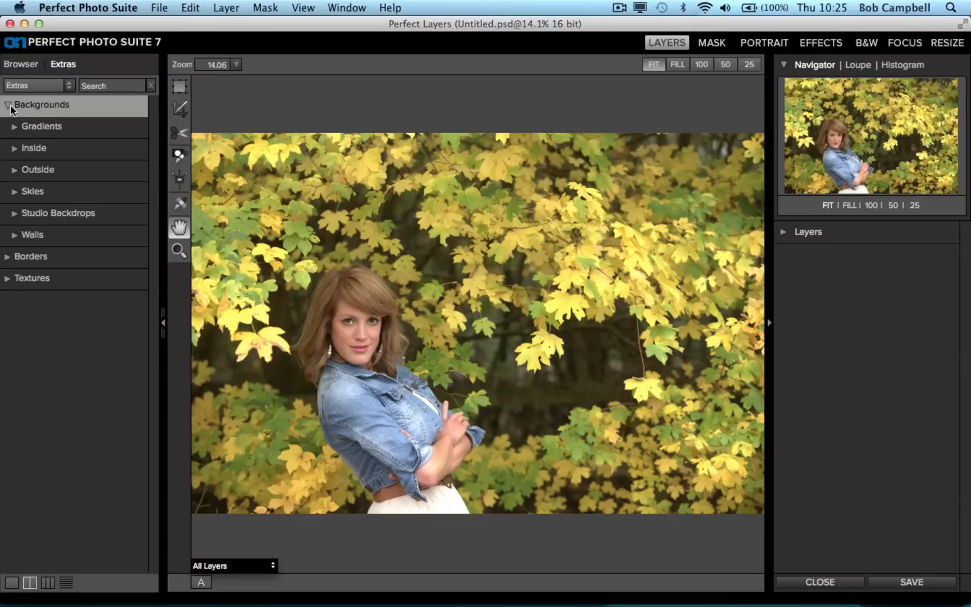
click(15, 236)
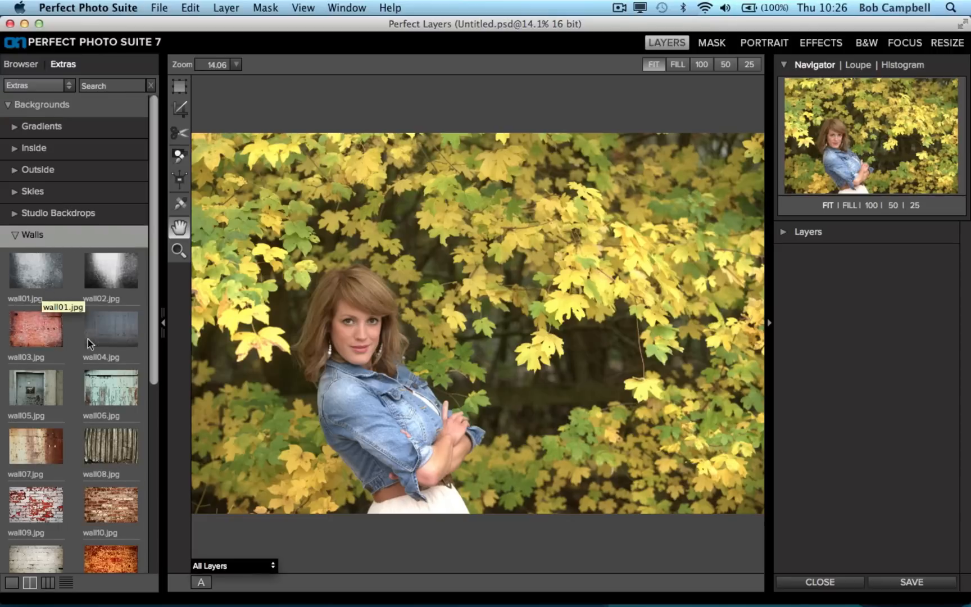
click(115, 386)
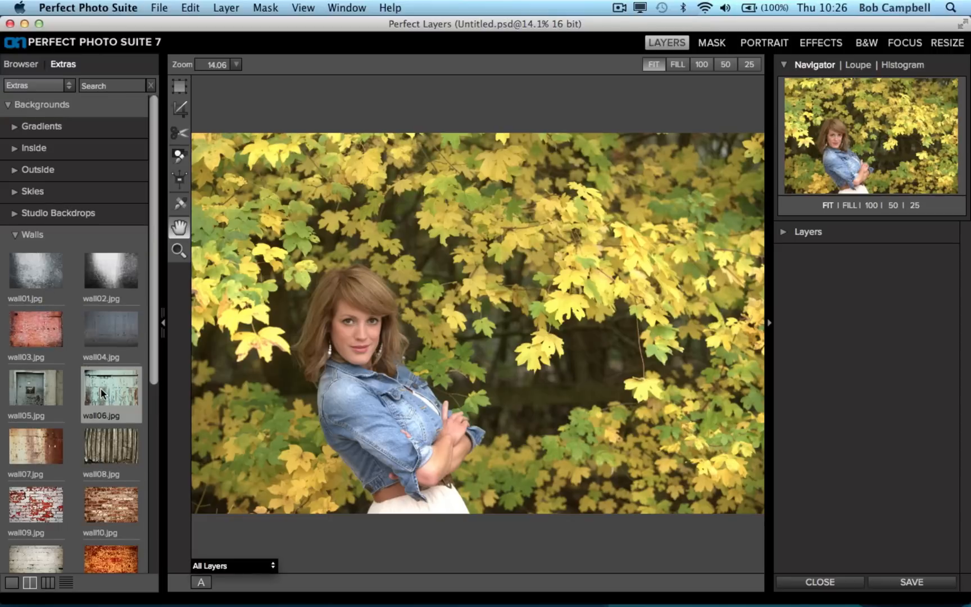
double_click(103, 385)
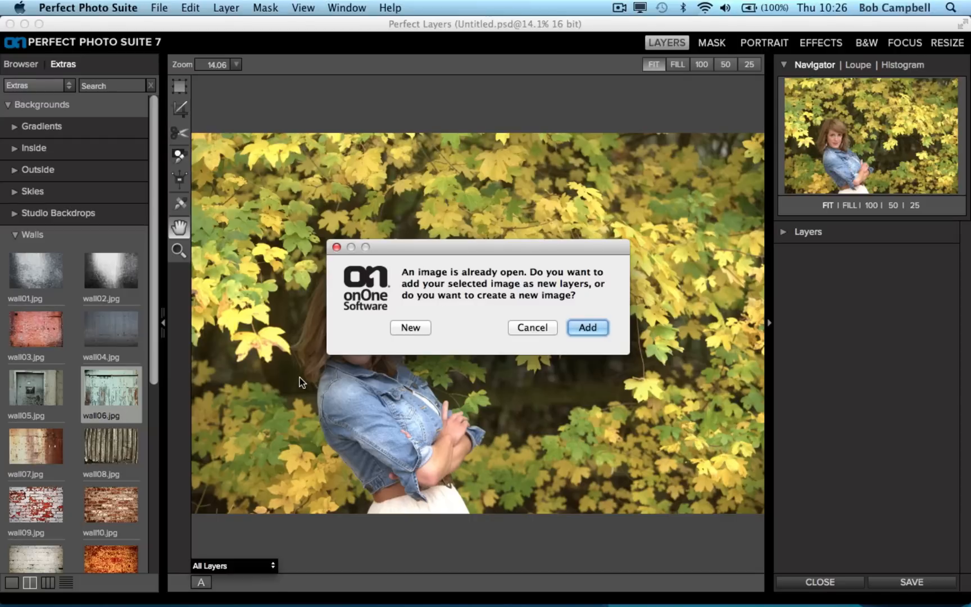
click(586, 331)
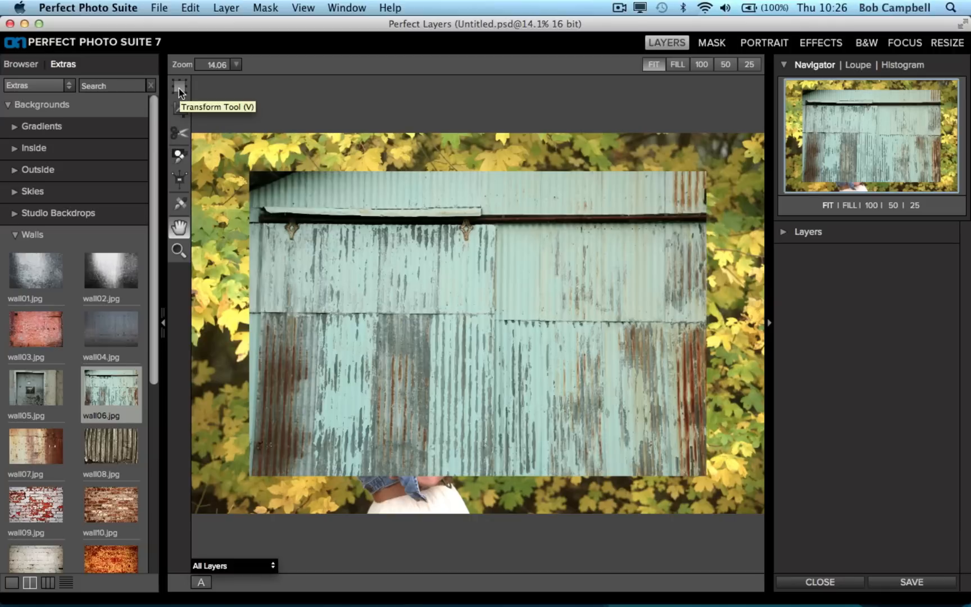
Scale the wall06 layer with the Transform tool to fill the whole canvas and apply the transformation.
click(179, 88)
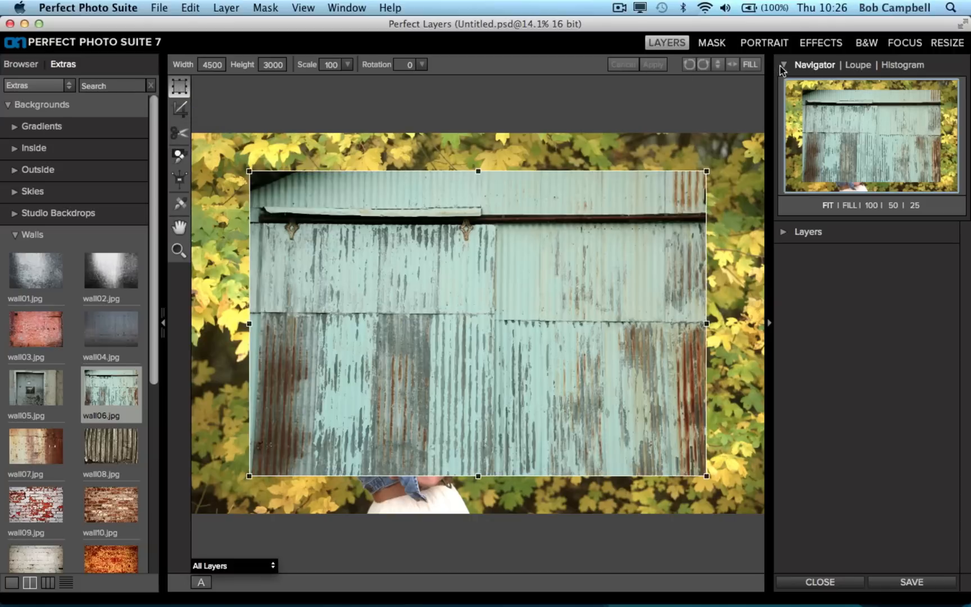
click(749, 64)
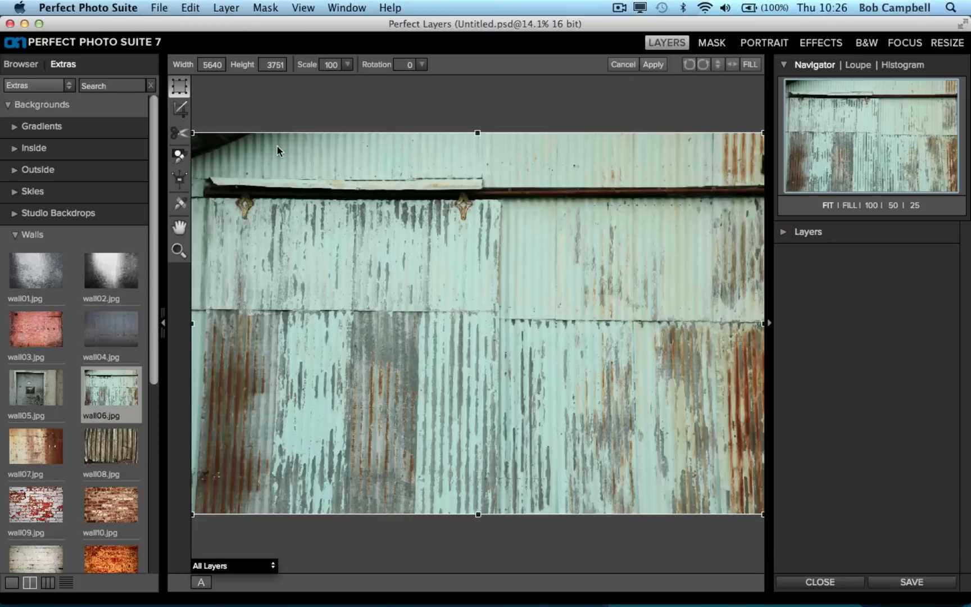
click(653, 65)
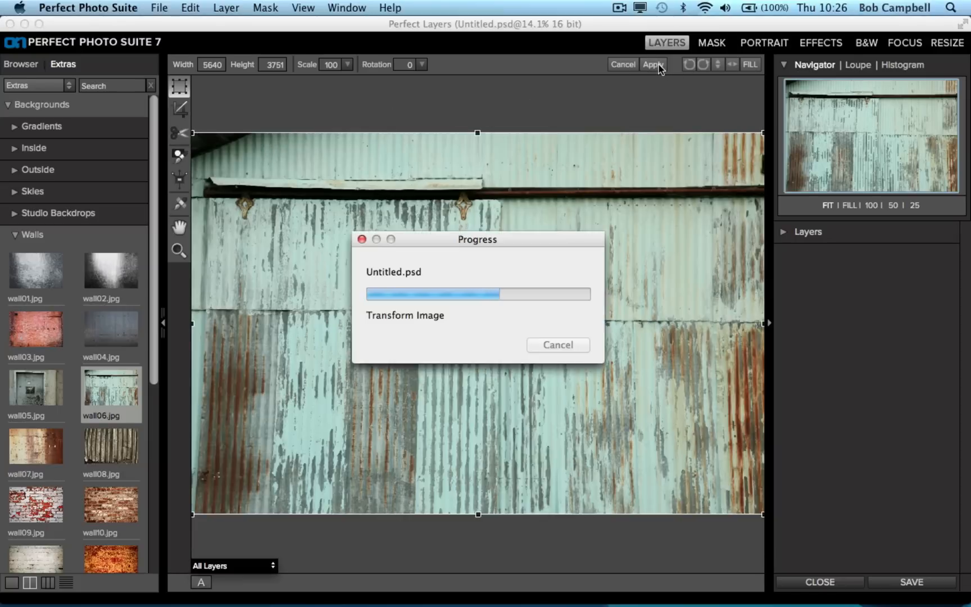
Show the layer list and move the layer with the woman's photo above the wall06 layer.
click(783, 232)
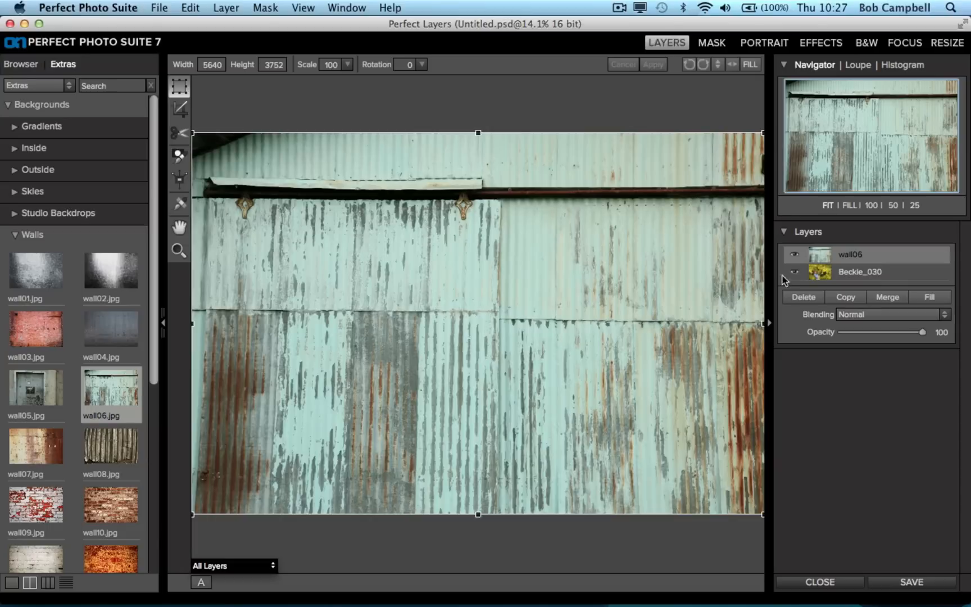
click(869, 275)
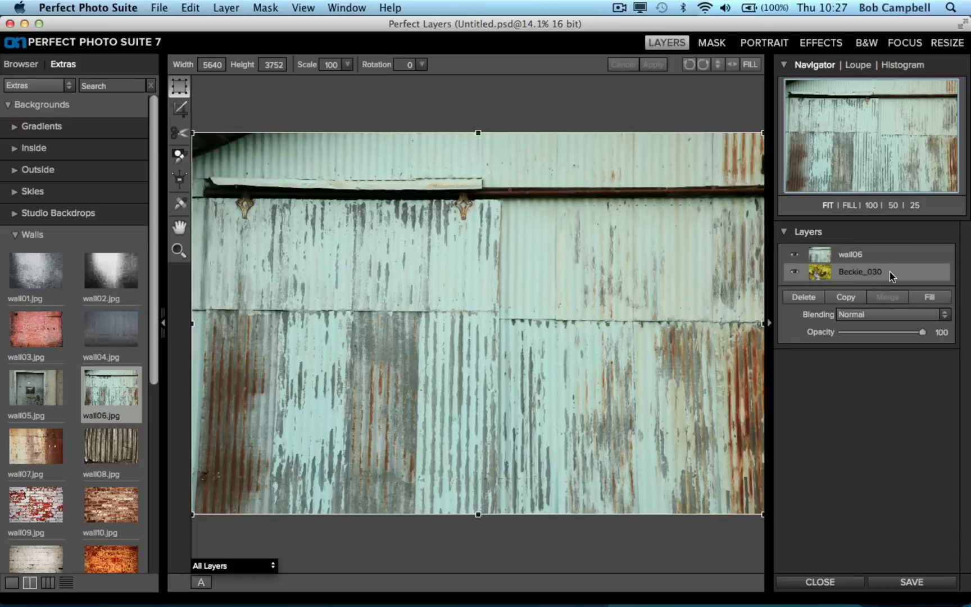
drag(890, 272, 890, 251)
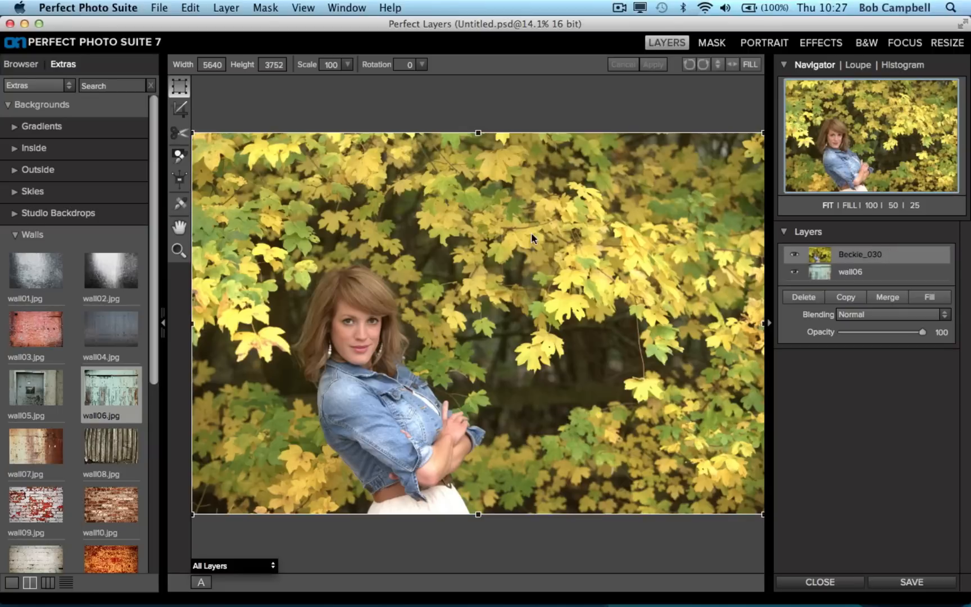